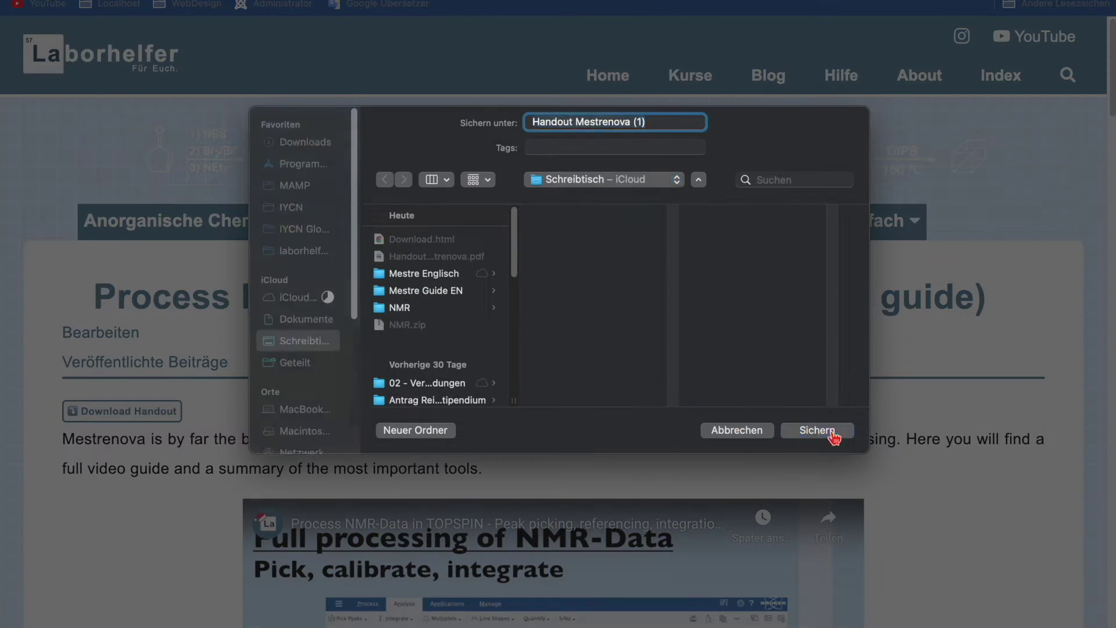
Step: Save the handout as Handout Mestrenova (1) to the desktop, open the downloaded PDF and look through it
left_click(831, 432)
left_click(70, 615)
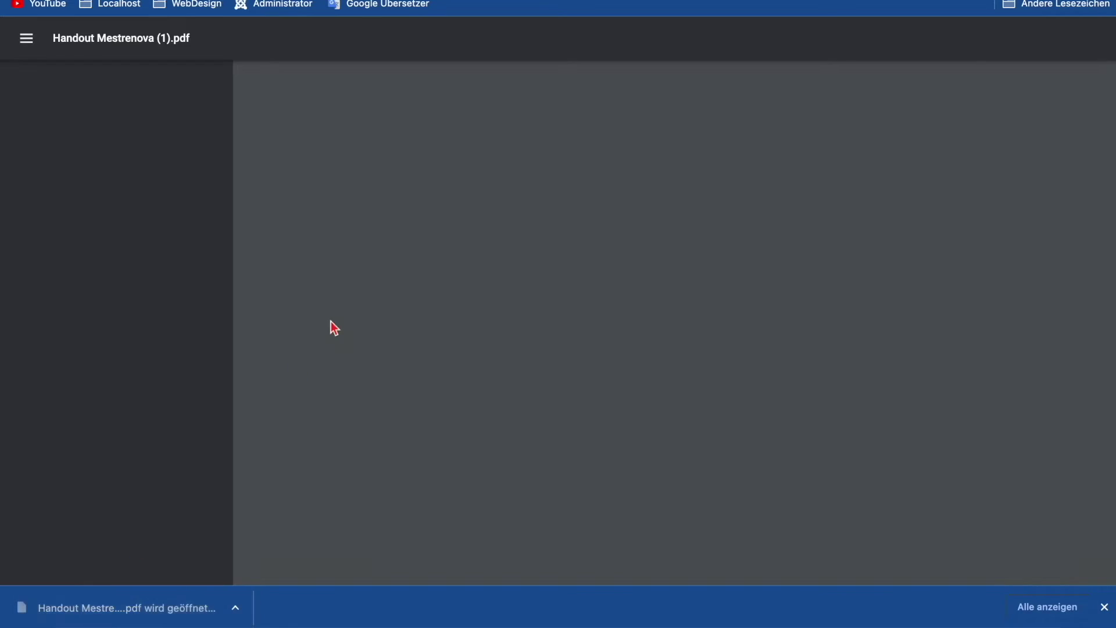
scroll(631, 395, "down", 6)
scroll(631, 395, "down", 20)
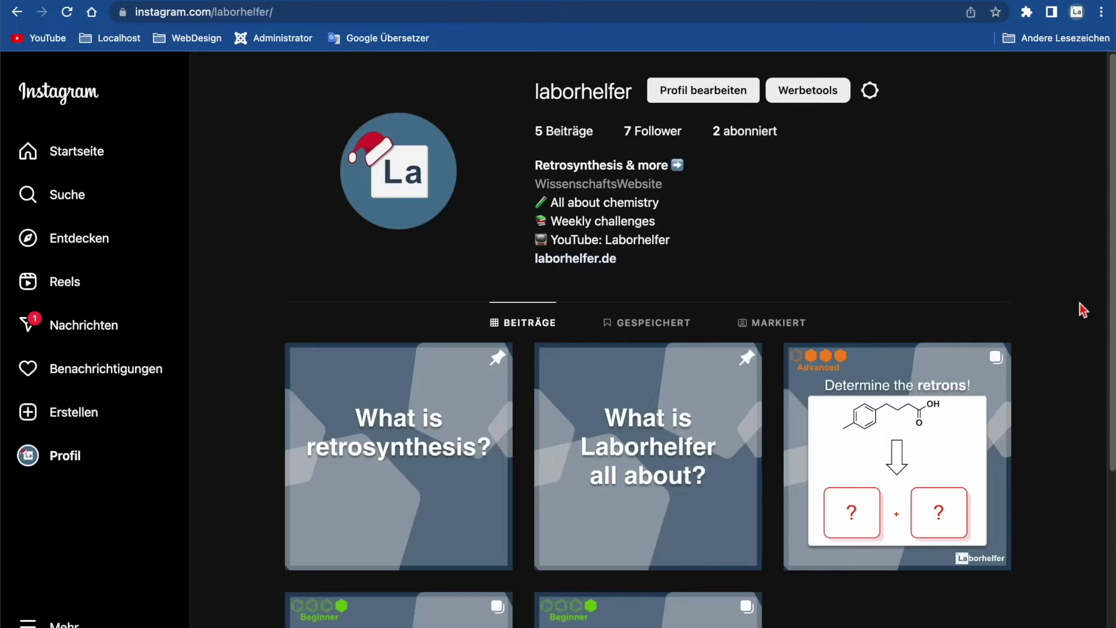
Step: Browse the laborhelfer Instagram profile and page through the Advanced "Determine the retrons!" post
scroll(1080, 315, "down", 3)
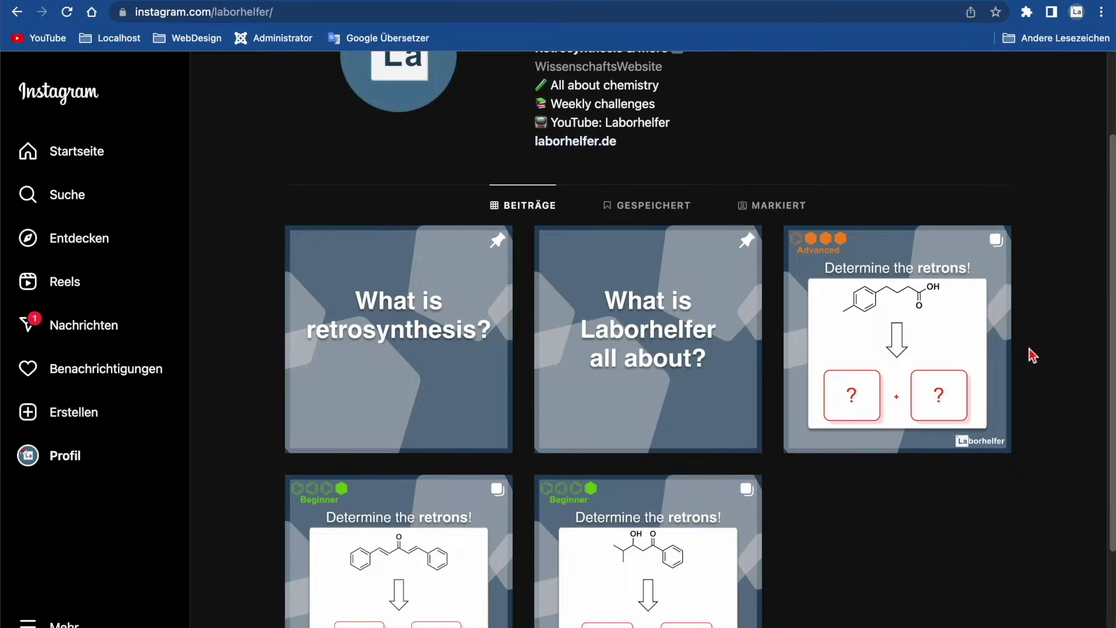
left_click(958, 390)
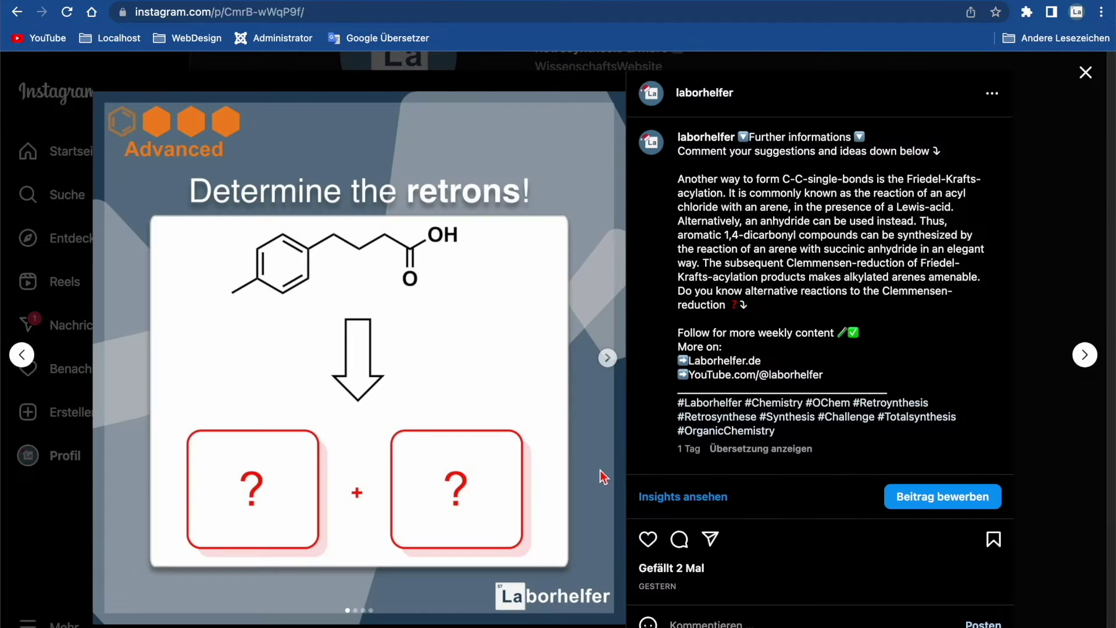
left_click(608, 357)
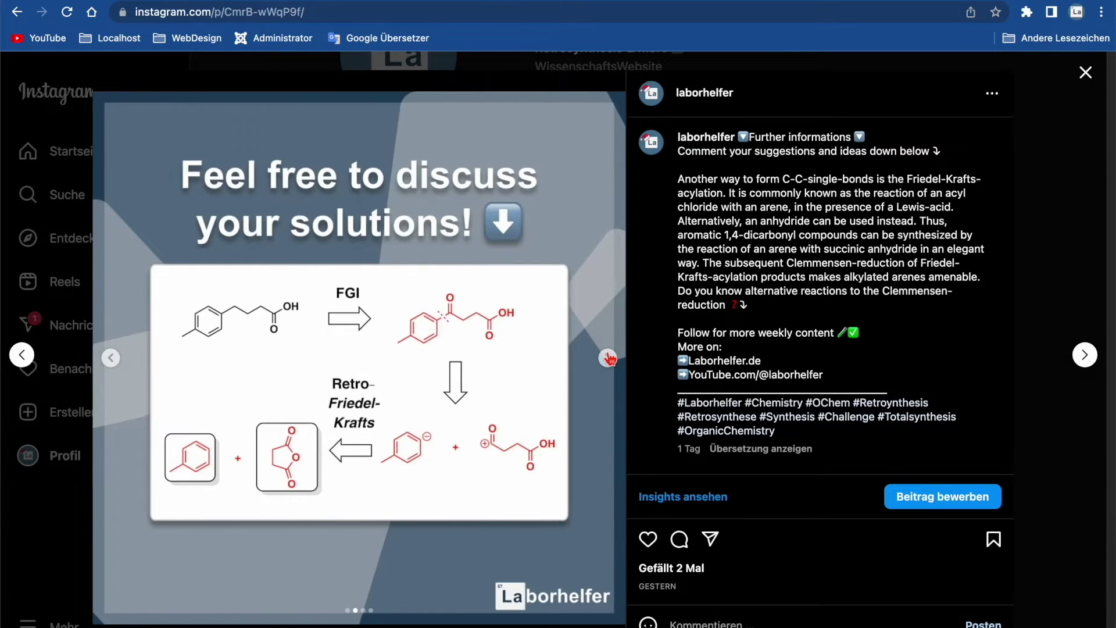
left_click(607, 357)
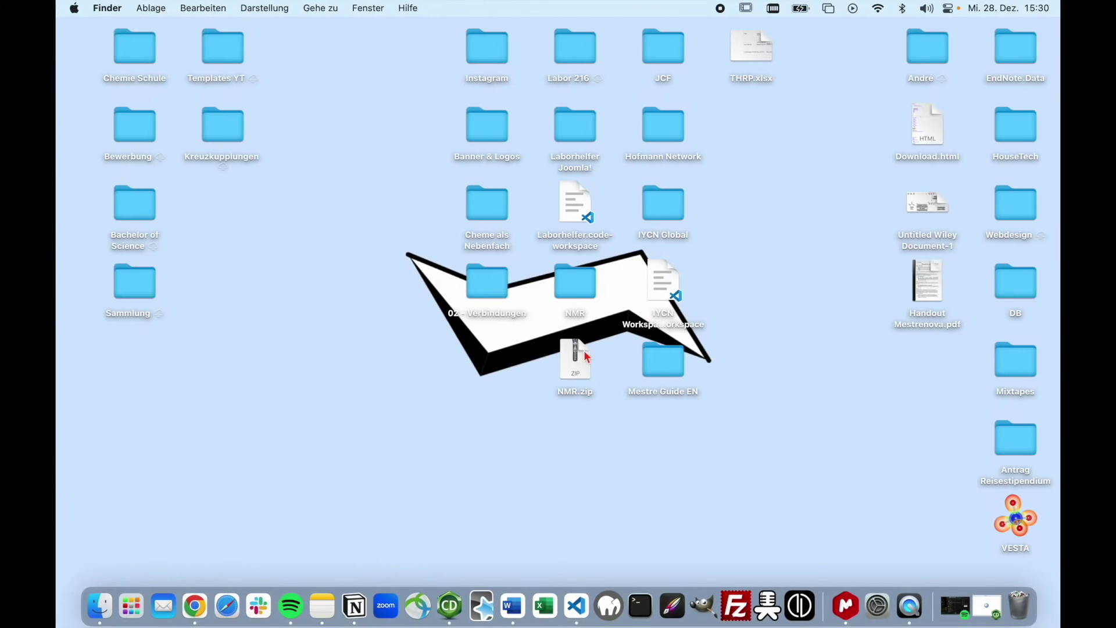
Step: Load NMR.zip from the desktop into MestReNova and select the spectrum on the page
mouse_move(584, 357)
left_mouse_down()
mouse_move(569, 404)
mouse_move(555, 410)
mouse_move(282, 277)
mouse_move(289, 256)
left_mouse_up()
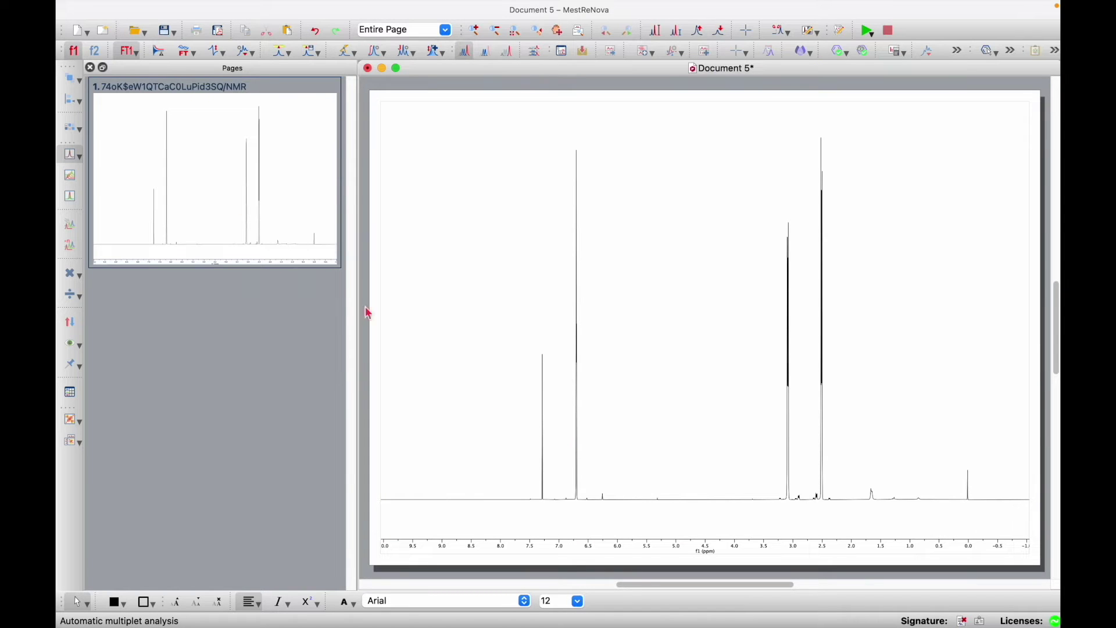
mouse_move(174, 9)
left_click(172, 9)
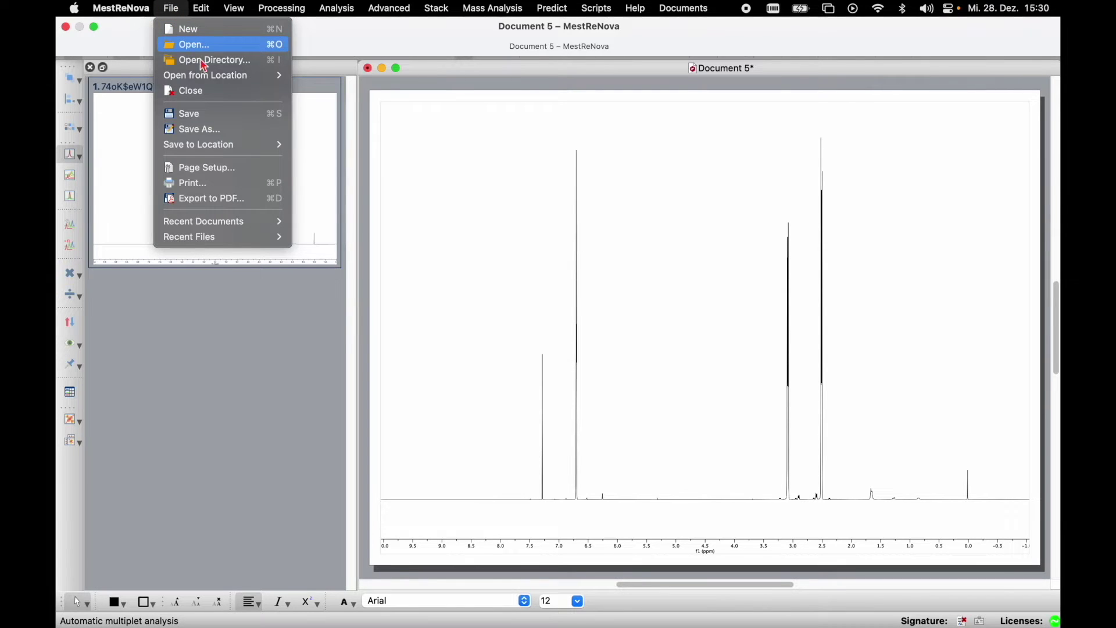
left_click(250, 418)
left_click(695, 487)
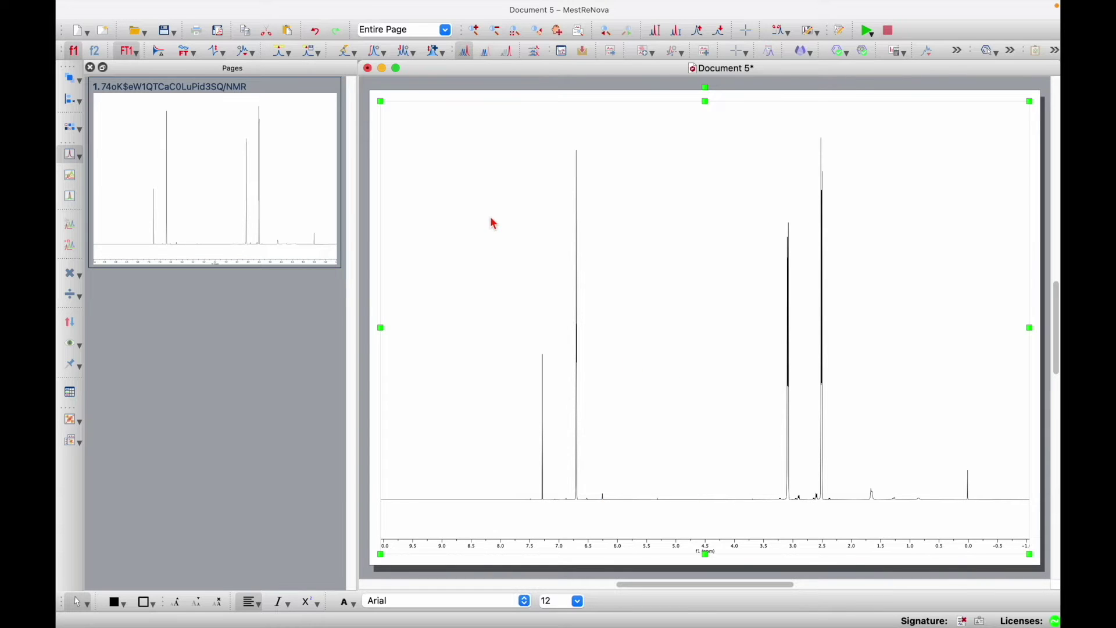
Step: Open the manual phase correction for the spectrum and run the automatic phase correction
left_click(222, 51)
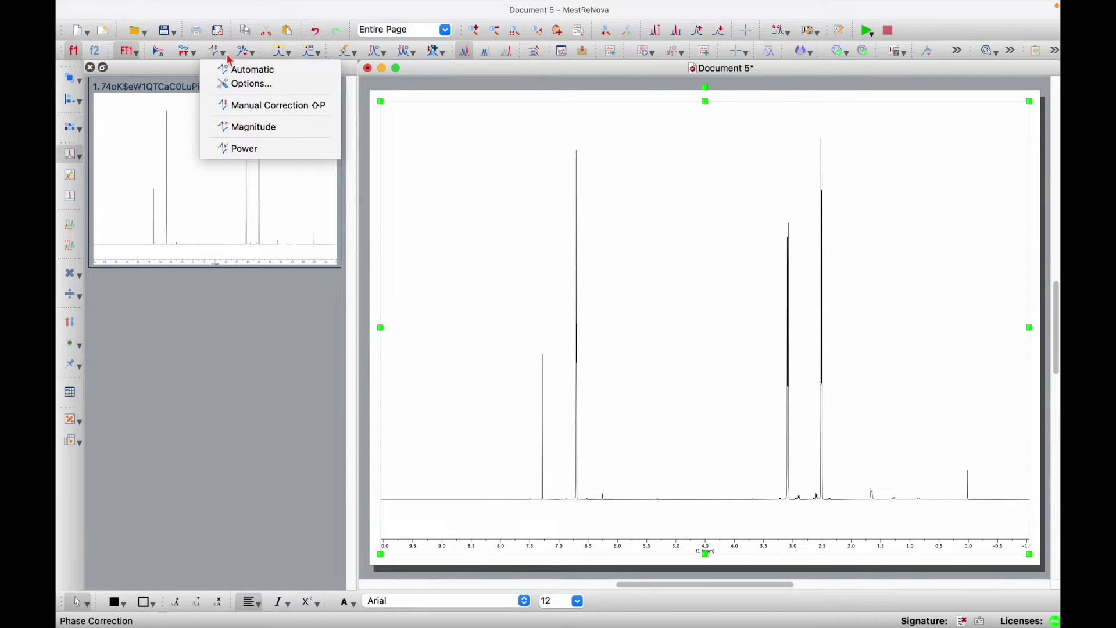
left_click(221, 51)
left_click(222, 52)
left_click(240, 105)
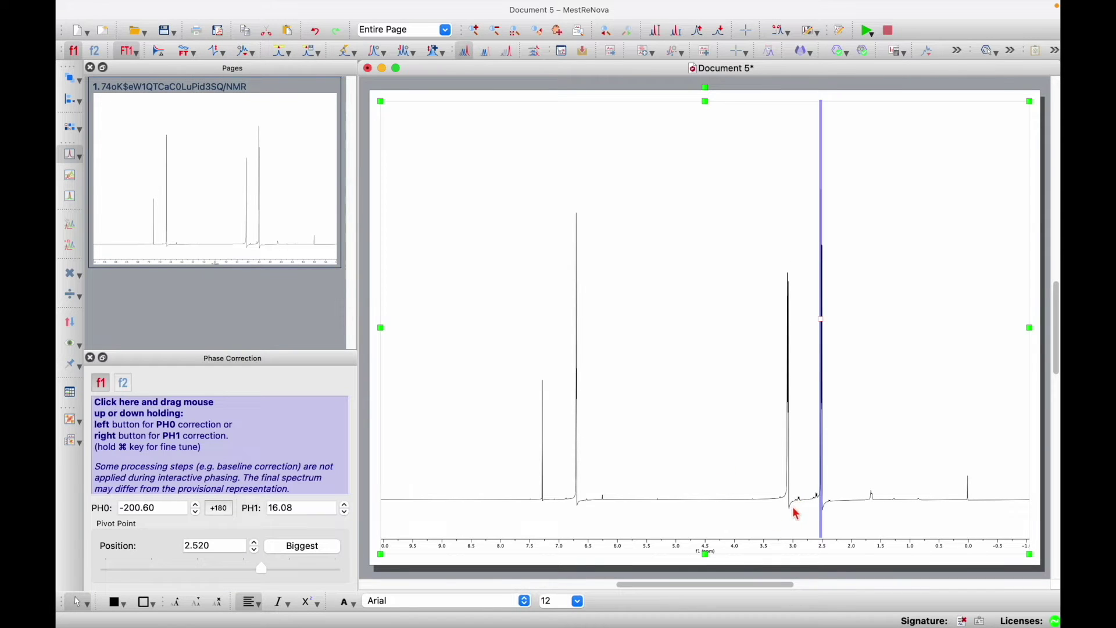
left_click(225, 57)
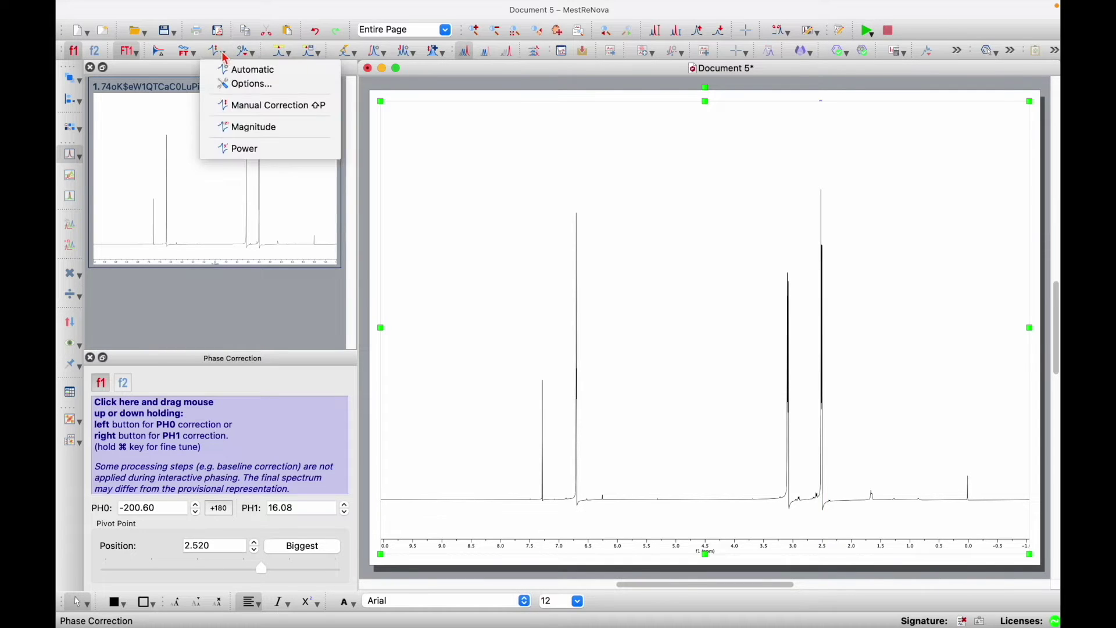
left_click(242, 76)
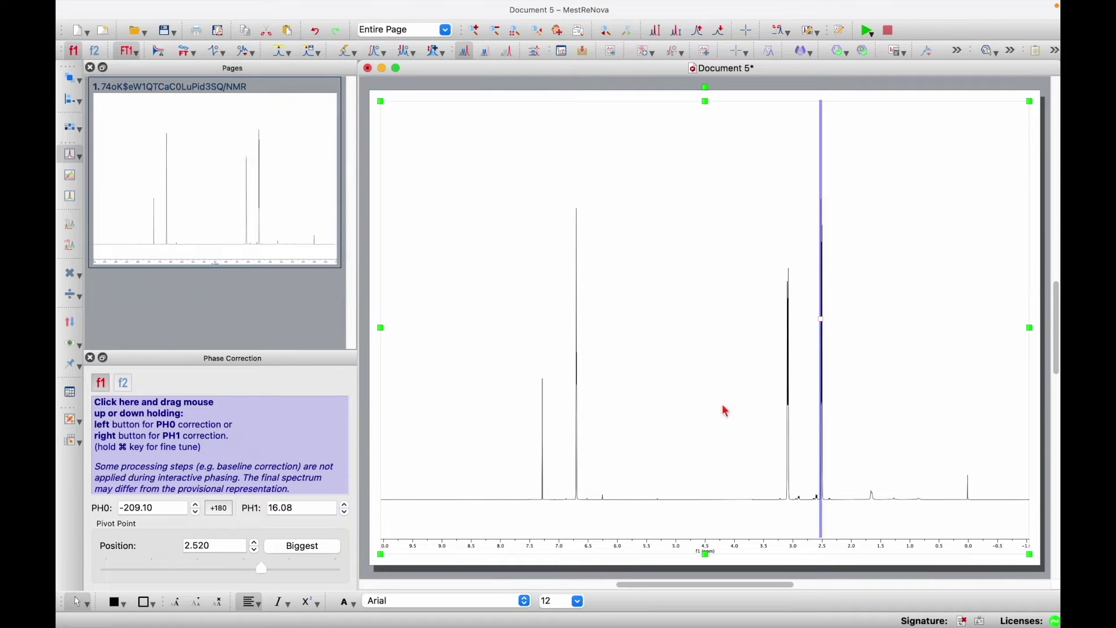
Step: Fine-tune the phase manually to PH0 -207.19 and PH1 14.00 with the pivot at 2.520, and close the phase correction
left_click(226, 57)
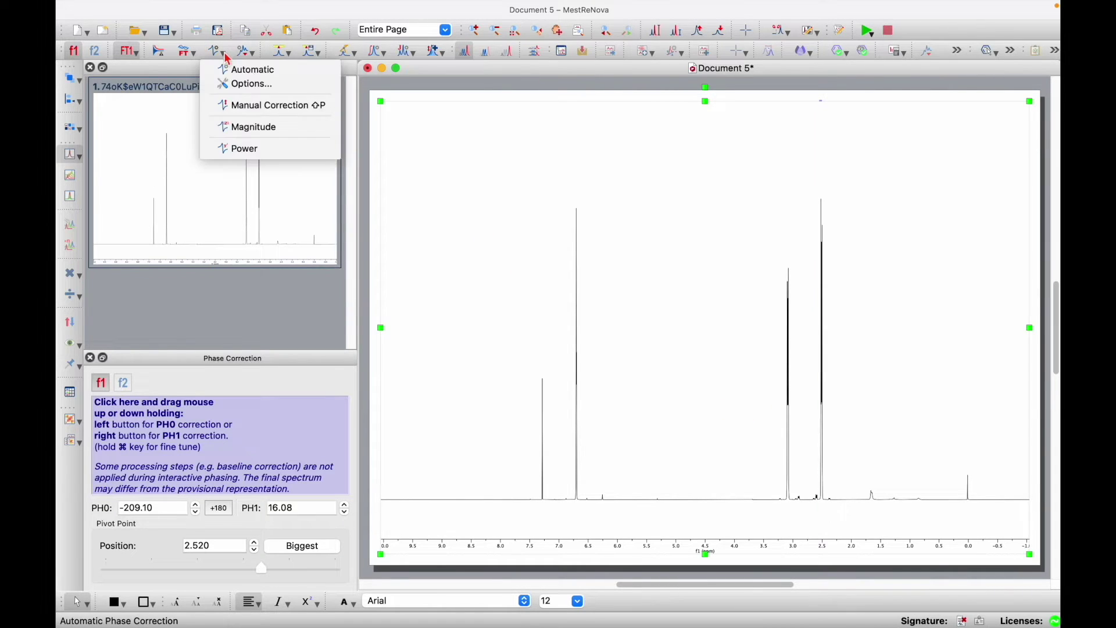
left_click(266, 112)
key("shift+p")
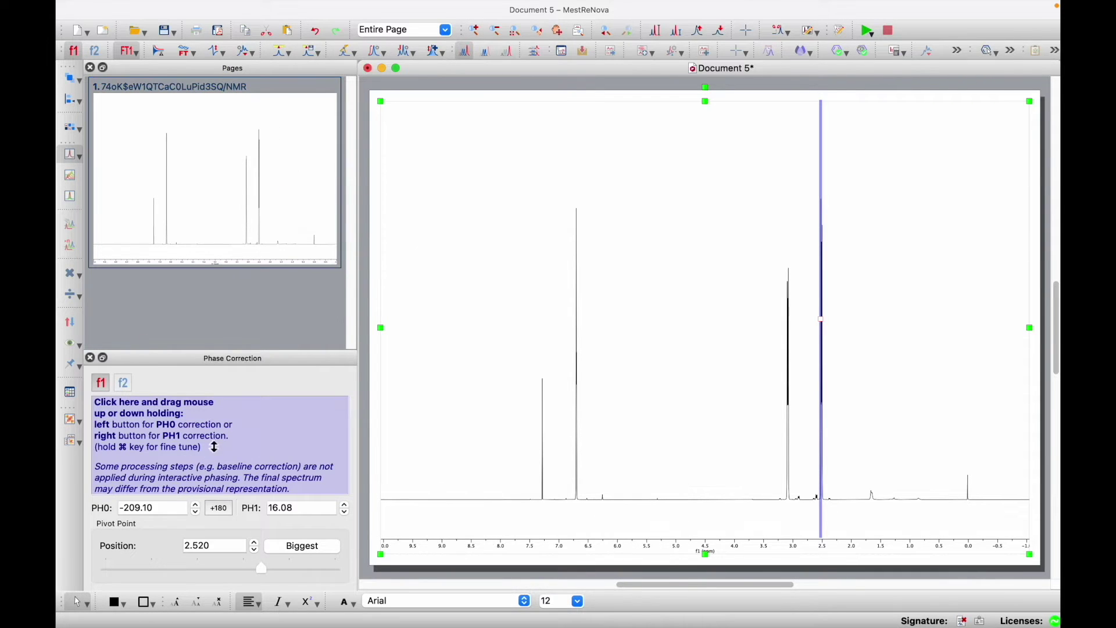
mouse_move(208, 442)
left_mouse_down()
mouse_move(208, 459)
mouse_move(202, 401)
mouse_move(208, 459)
mouse_move(207, 416)
mouse_move(204, 439)
left_mouse_up()
left_click_drag(237, 434, 231, 481)
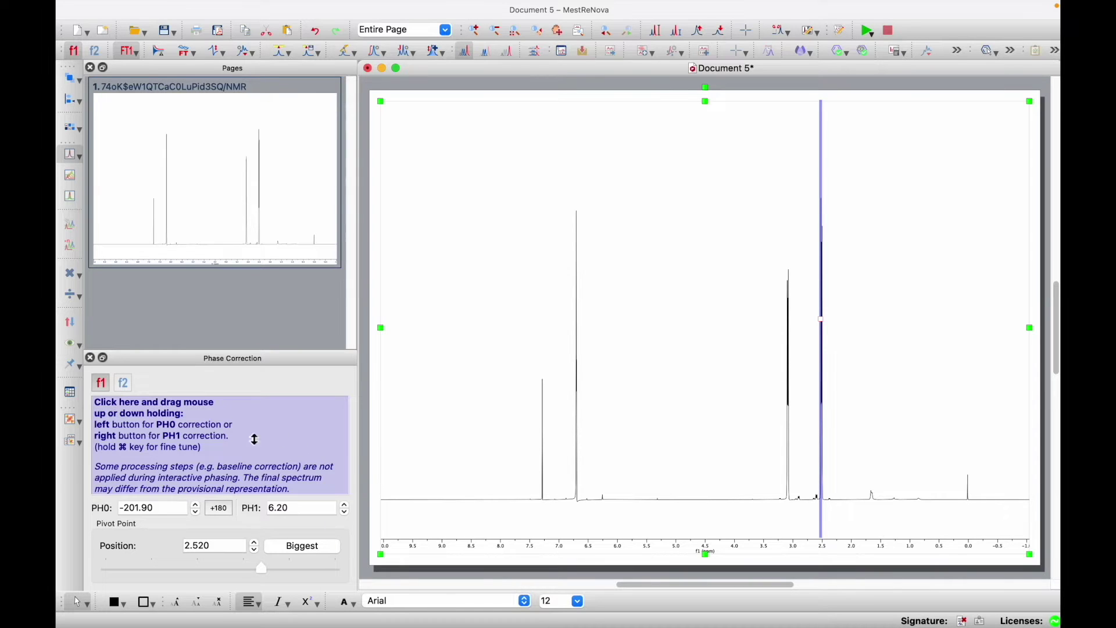
left_click_drag(224, 442, 226, 428)
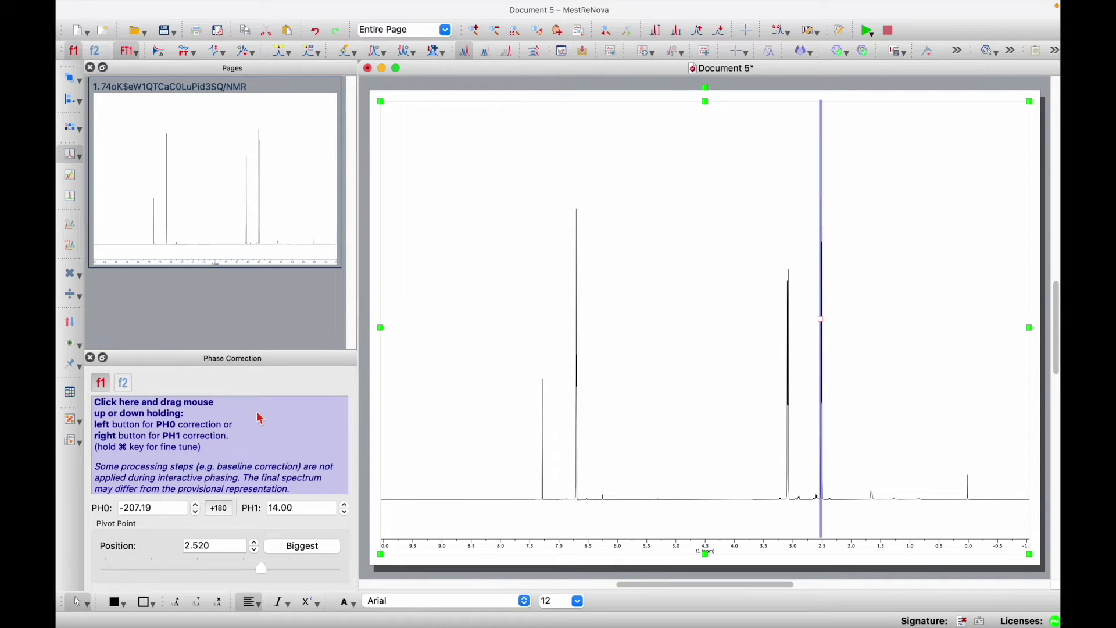
left_click(90, 359)
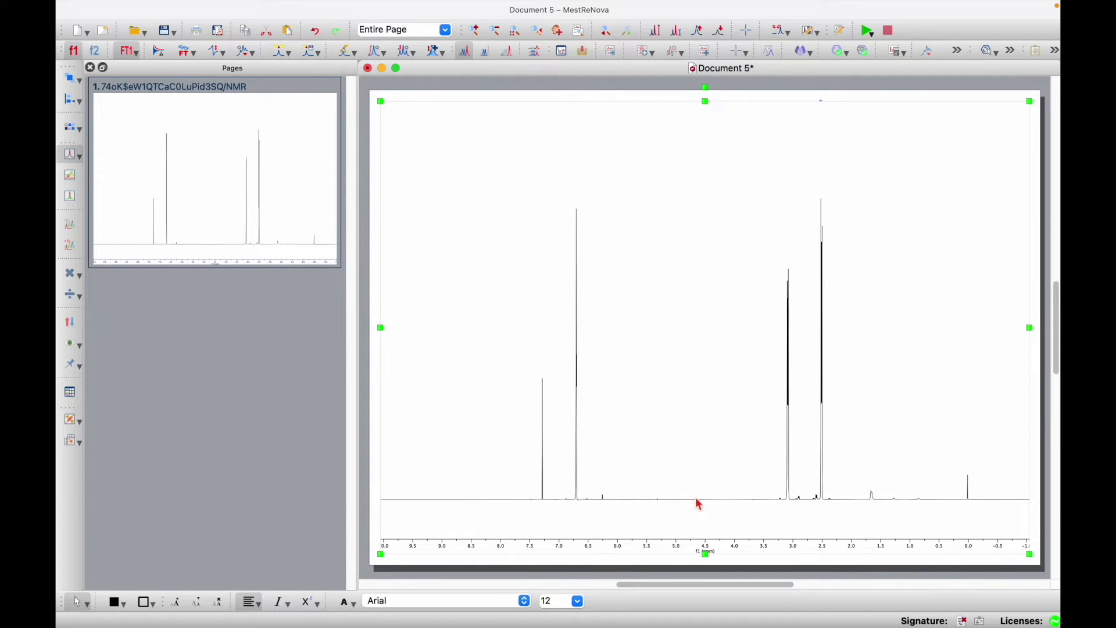
Step: Apply a baseline correction with the Whittaker Smoother method, autodetecting filter and smooth factor
left_click(252, 54)
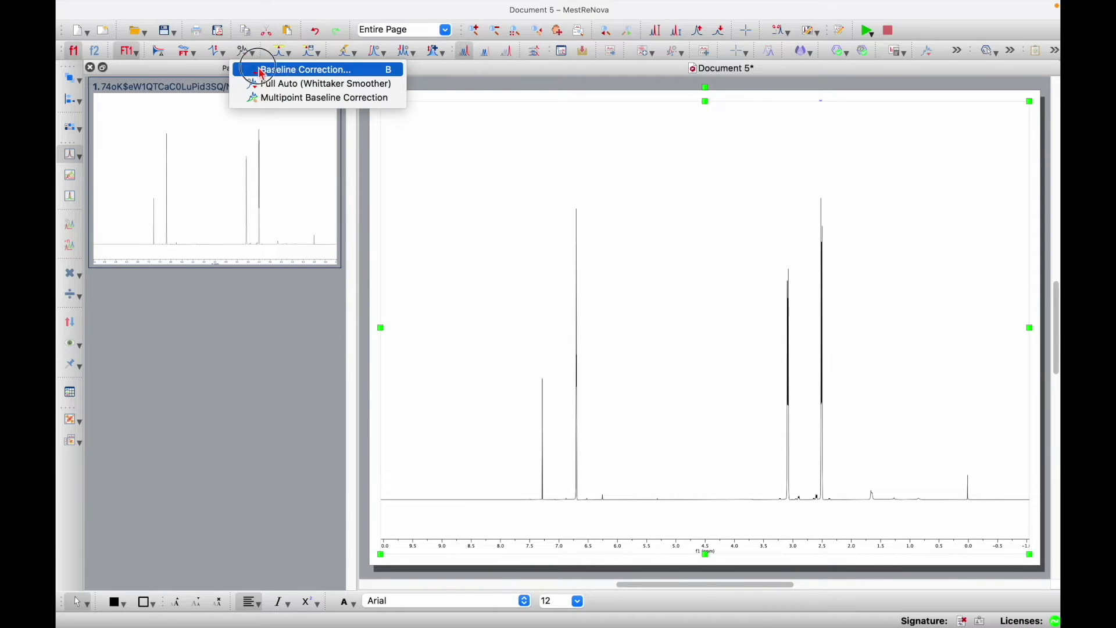
left_click(259, 70)
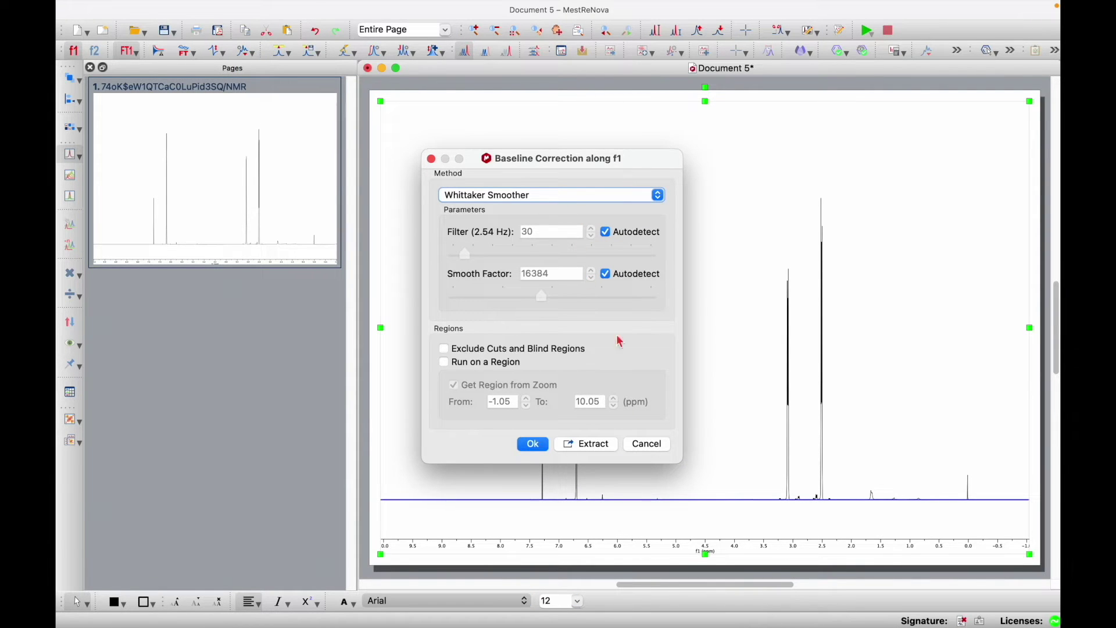
left_click(531, 445)
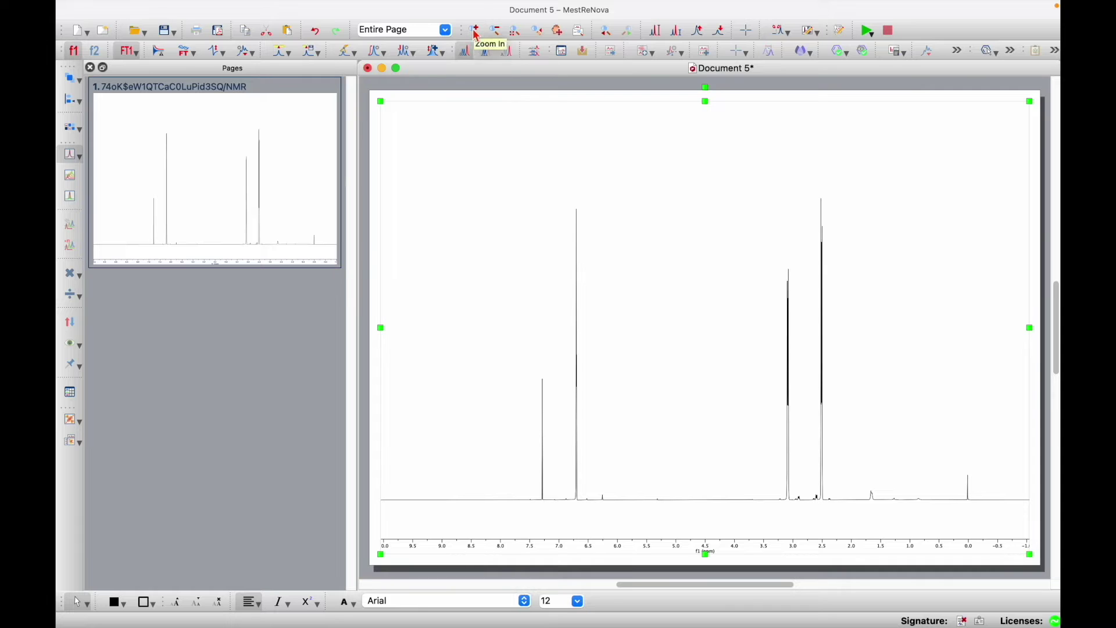
Step: Zoom in on the region from about 7.4 to 6.6 ppm, restore the full spectrum and increase the peak intensity
key("z")
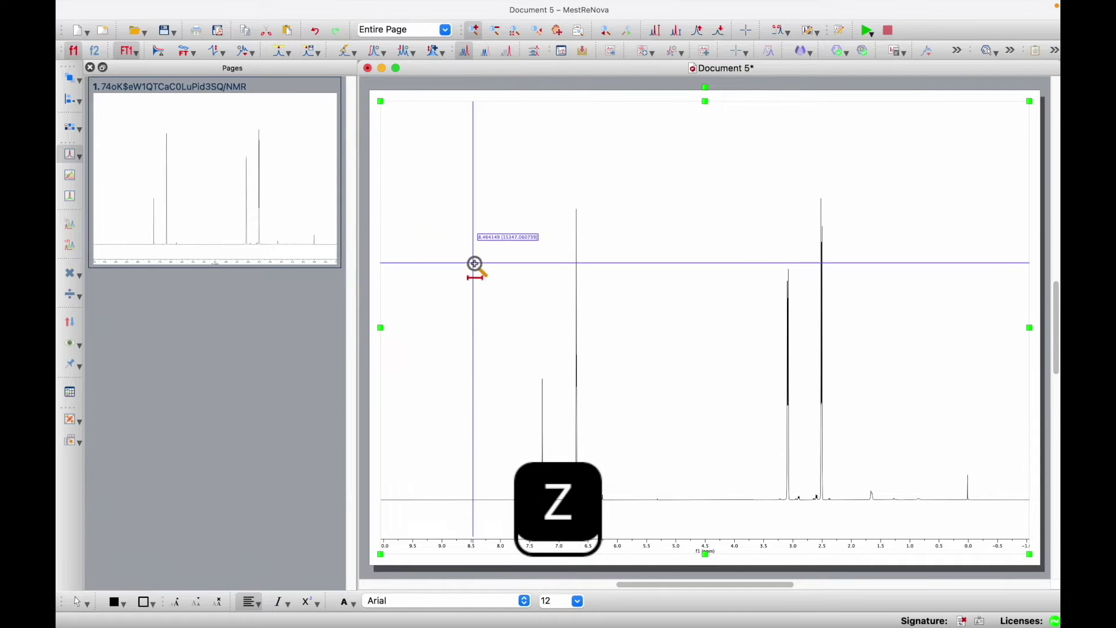
left_click_drag(487, 406, 673, 407)
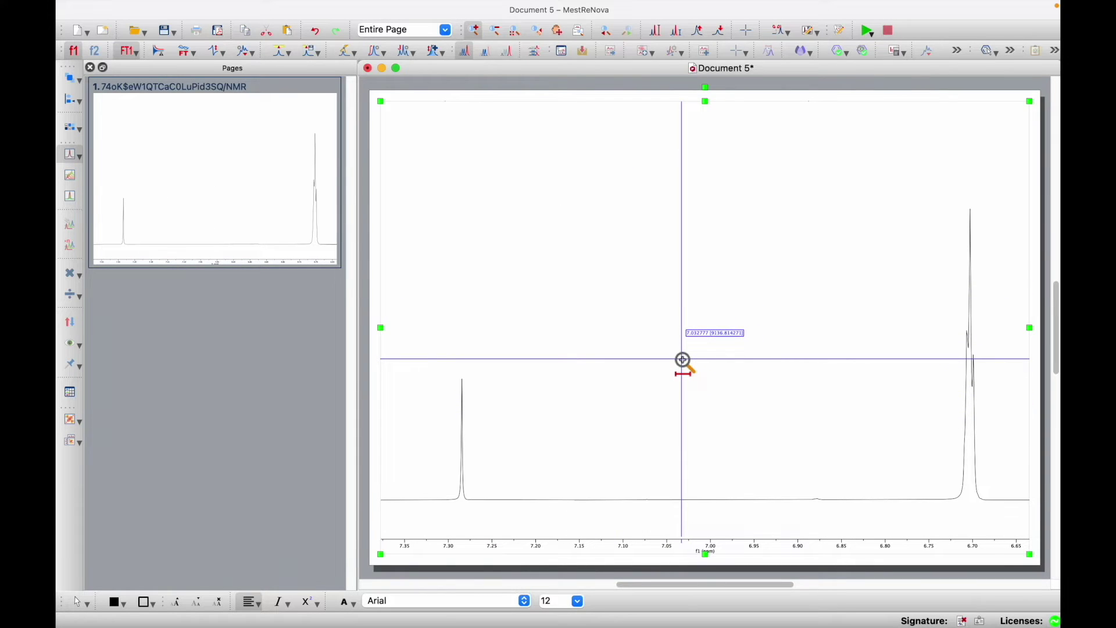
key("f")
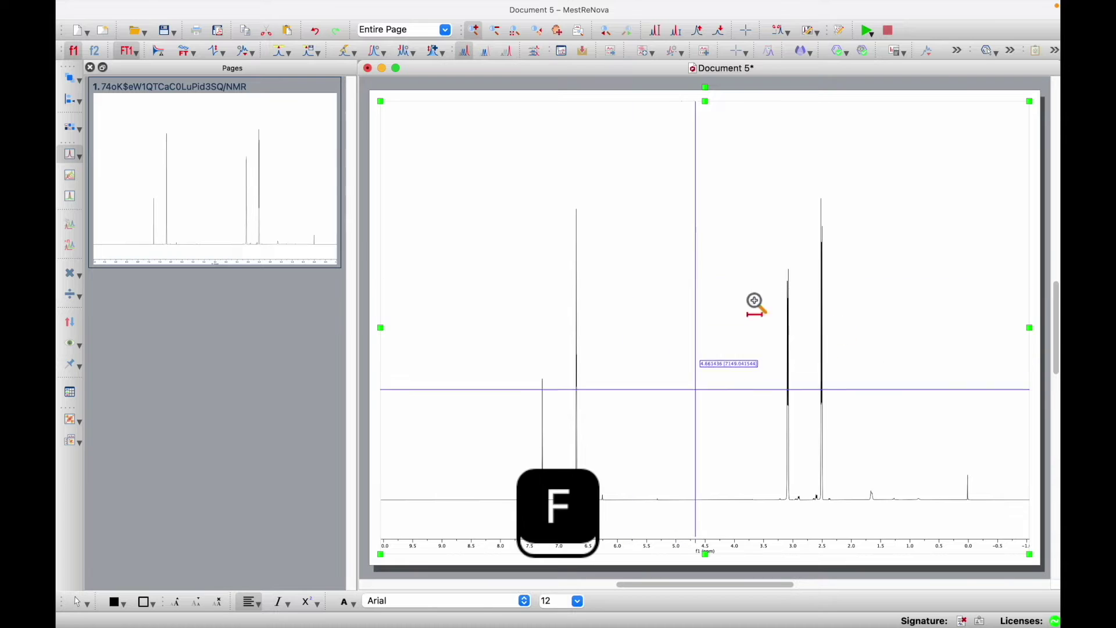
scroll(601, 356, "up", 4)
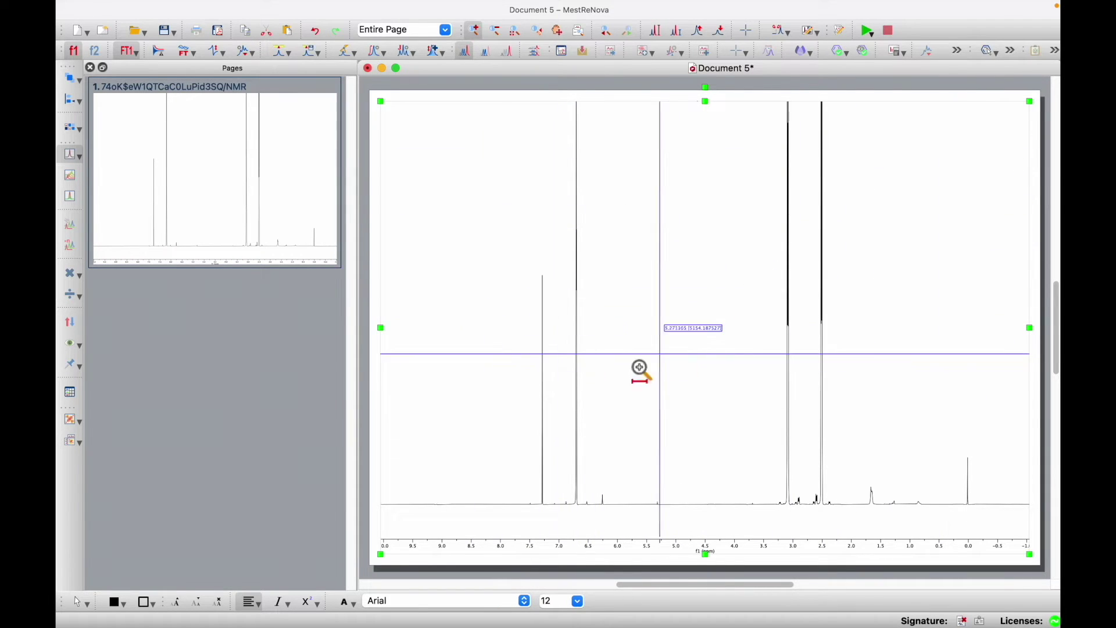
Step: Pan the spectrum, zoom in on a section and pan within it, and return to the full spectrum
left_click(560, 36)
left_click_drag(696, 373, 652, 389)
key("z")
left_click_drag(524, 391, 685, 391)
left_click(557, 30)
mouse_move(626, 364)
left_mouse_down()
mouse_move(720, 366)
mouse_move(608, 391)
mouse_move(762, 336)
mouse_move(610, 349)
left_mouse_up()
left_click_drag(820, 280, 678, 374)
key("f")
Step: Zoom in on the small peak near 0 ppm and pick its apex as the reference peak
key("z")
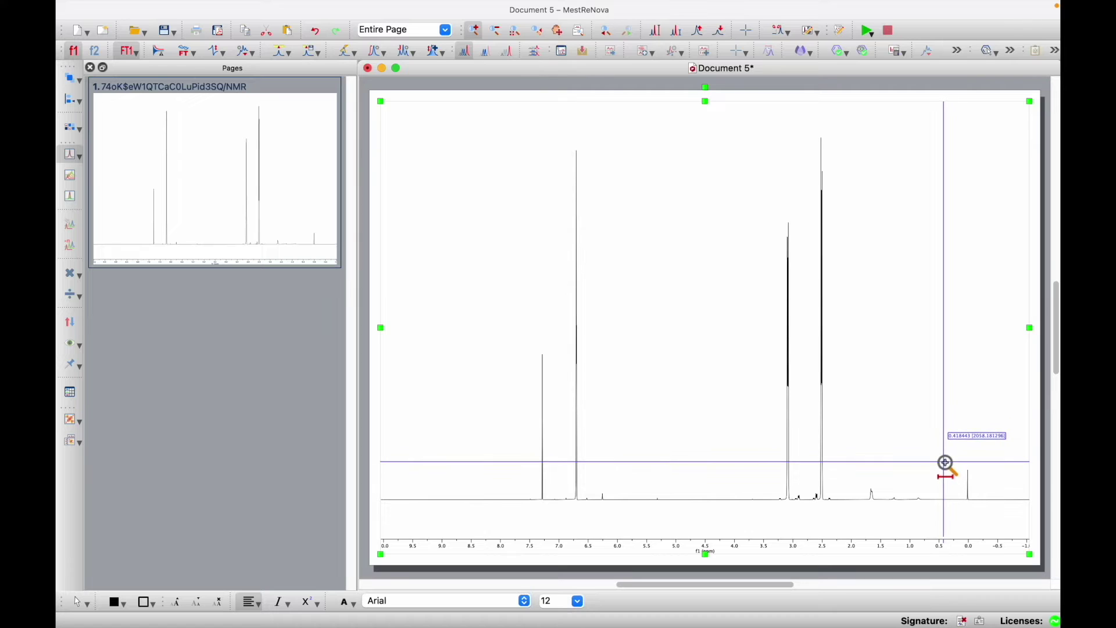
left_click_drag(935, 463, 1006, 468)
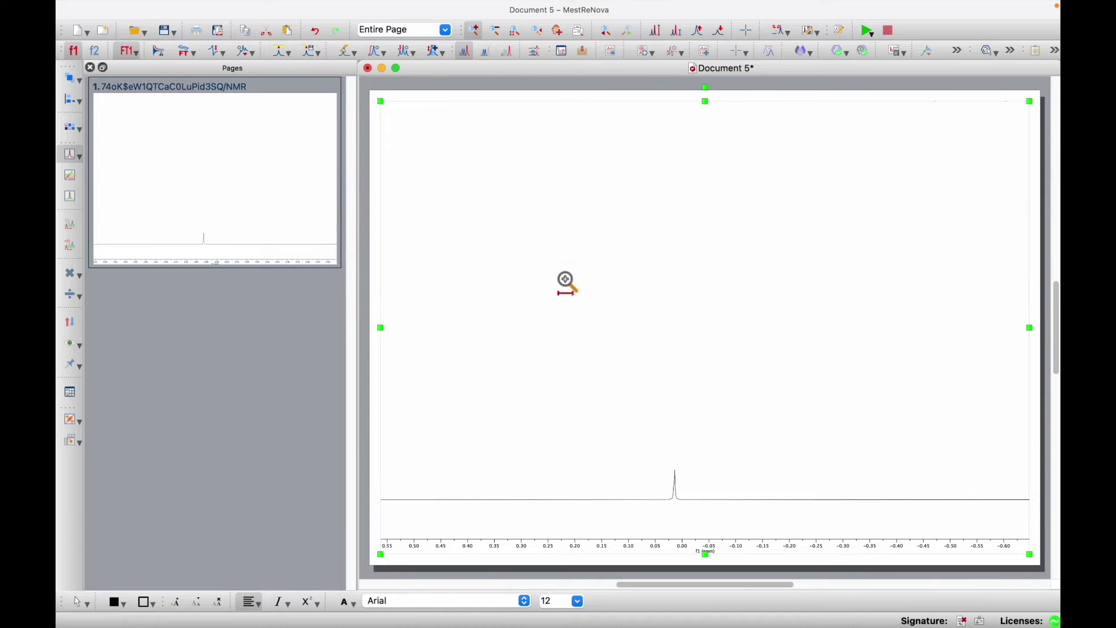
left_click(282, 57)
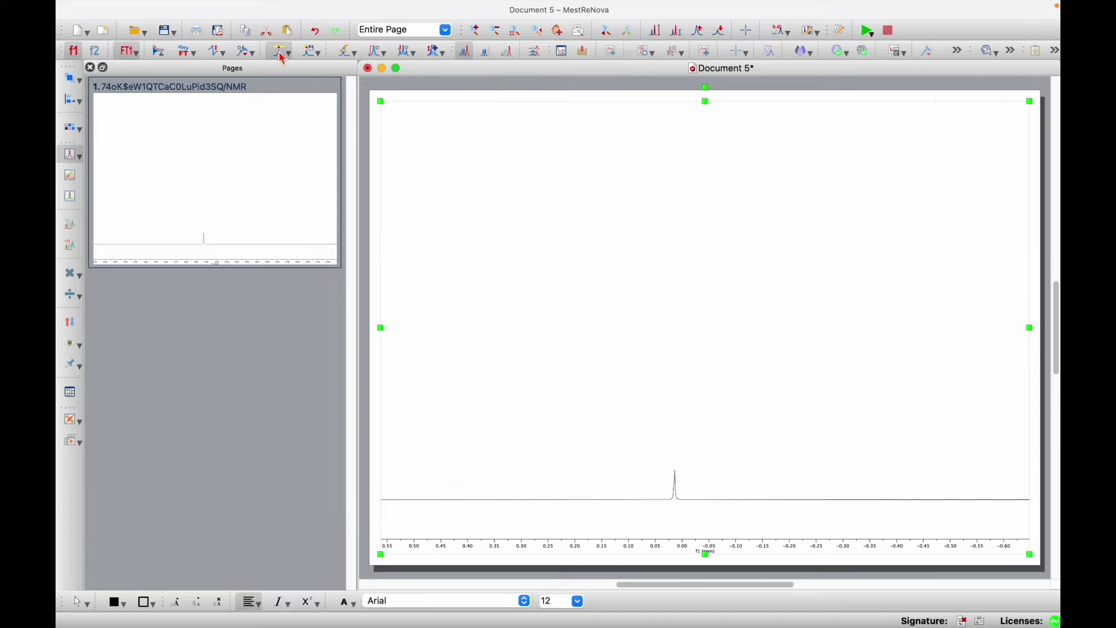
left_click(284, 56)
key("l")
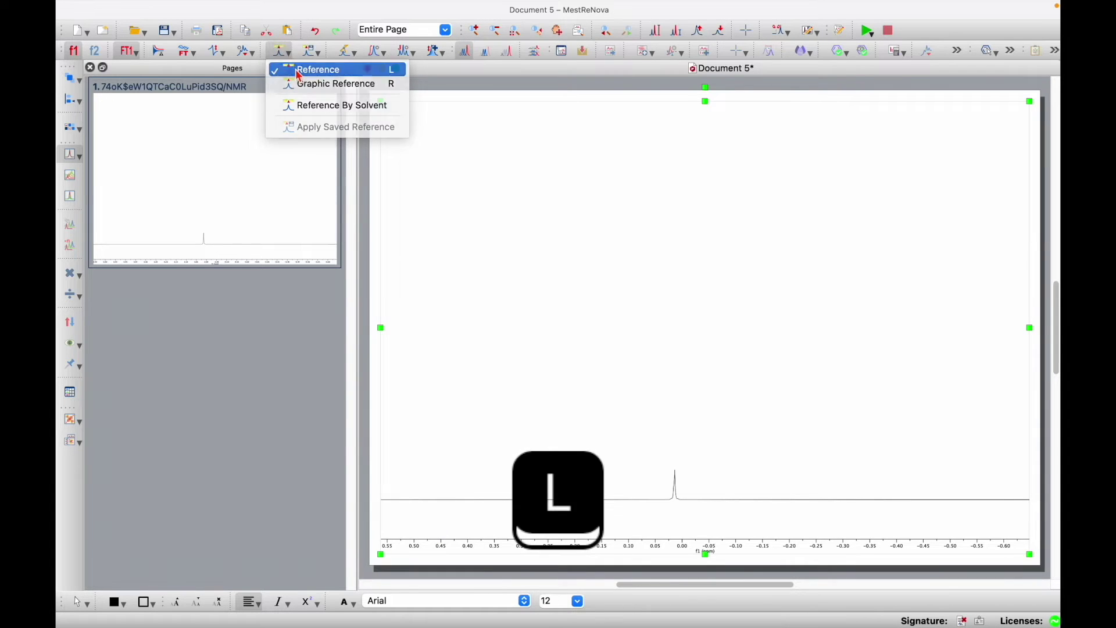
left_click(677, 478)
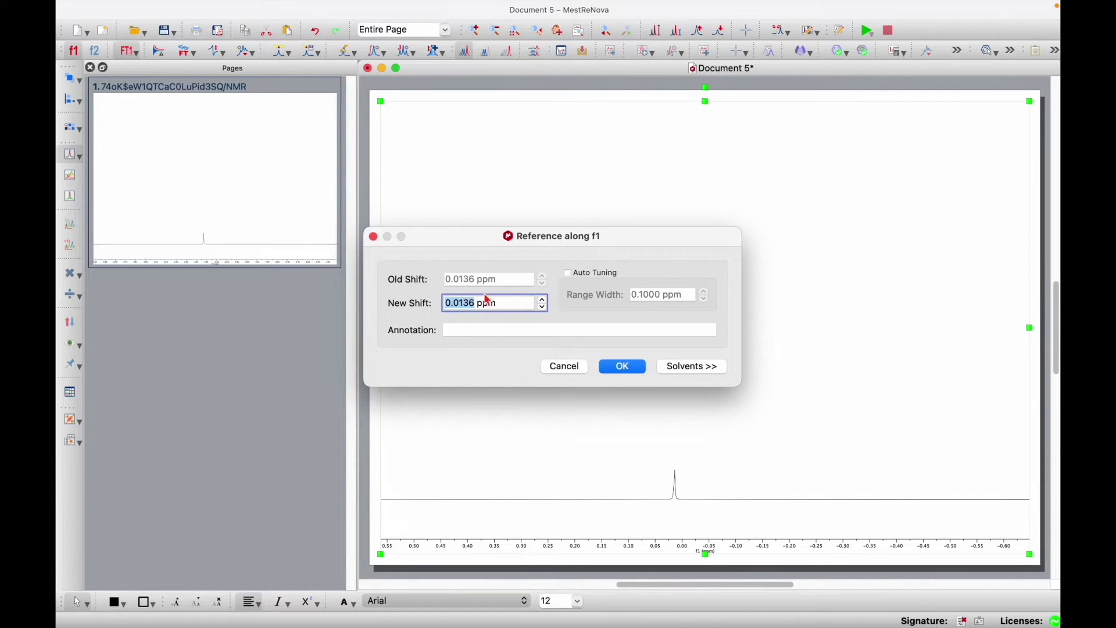
Step: Set the new shift to 0 ppm, choose TMS from the solvent list and apply the reference
type("0")
left_click(703, 369)
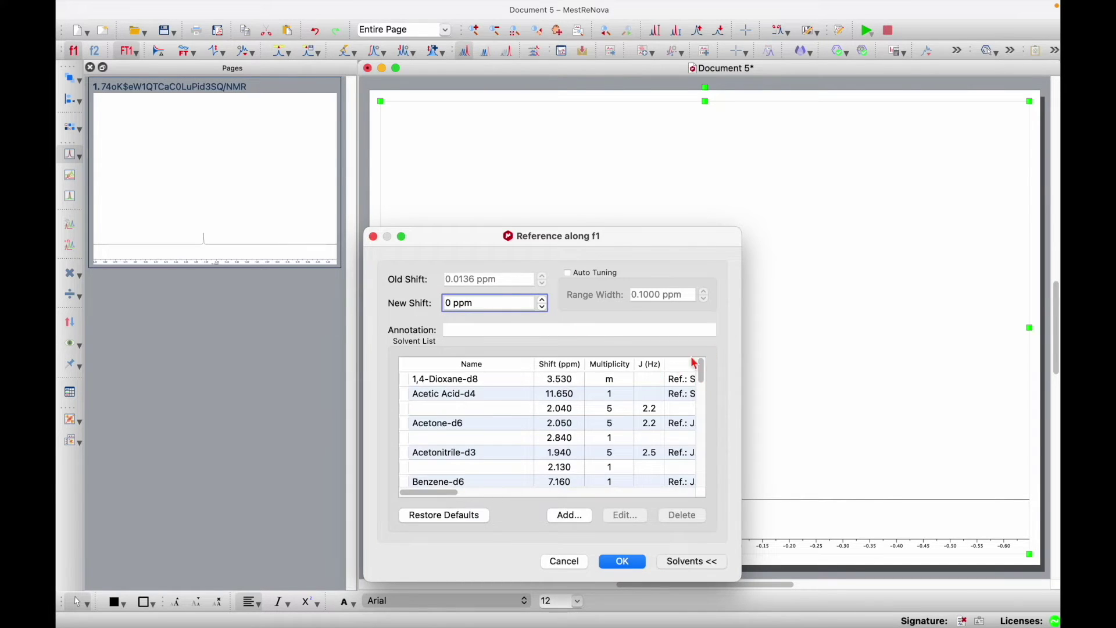
scroll(462, 480, "down", 10)
scroll(447, 434, "up", 2)
left_click(434, 457)
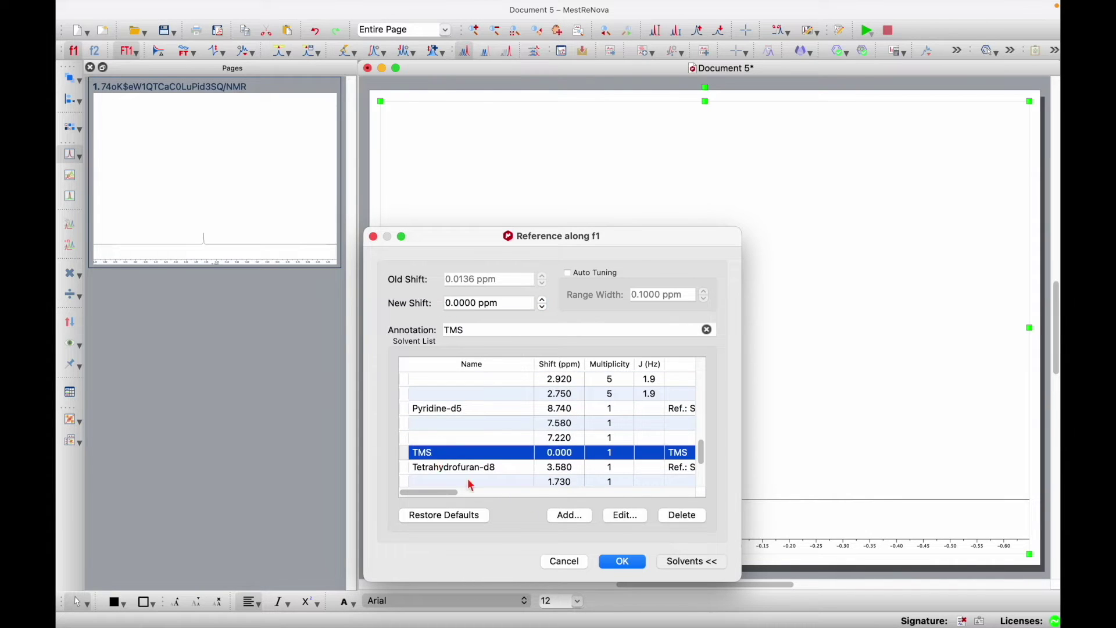
left_click(620, 562)
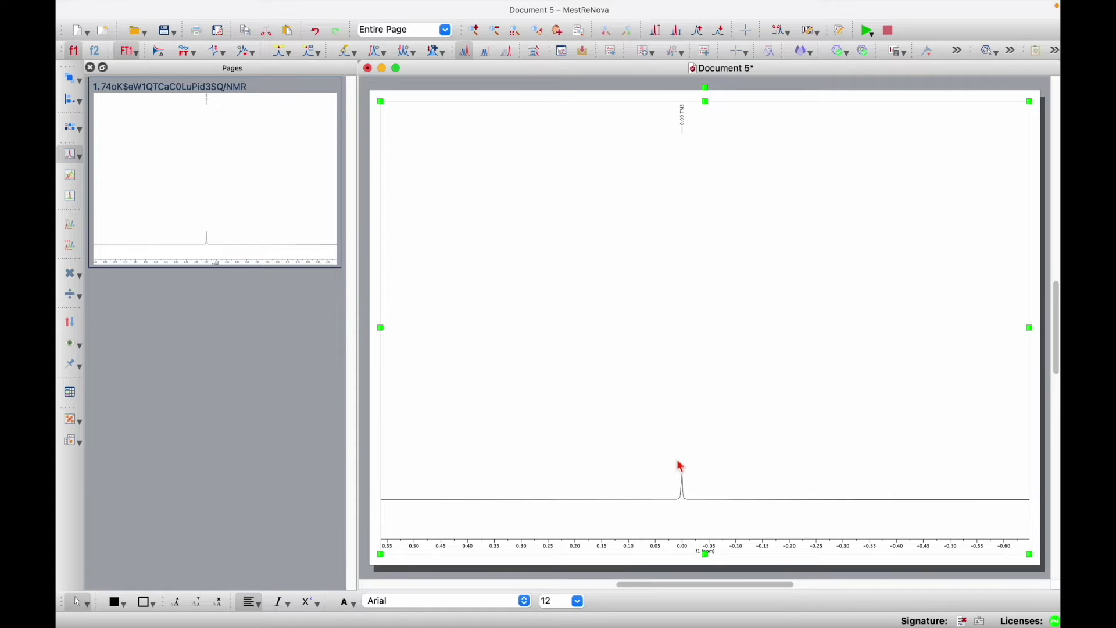
Step: Restore the full spectrum, reduce the peak intensity and examine the signals near 6.7 and 7.27 ppm up close
key("f")
scroll(585, 460, "down", 2)
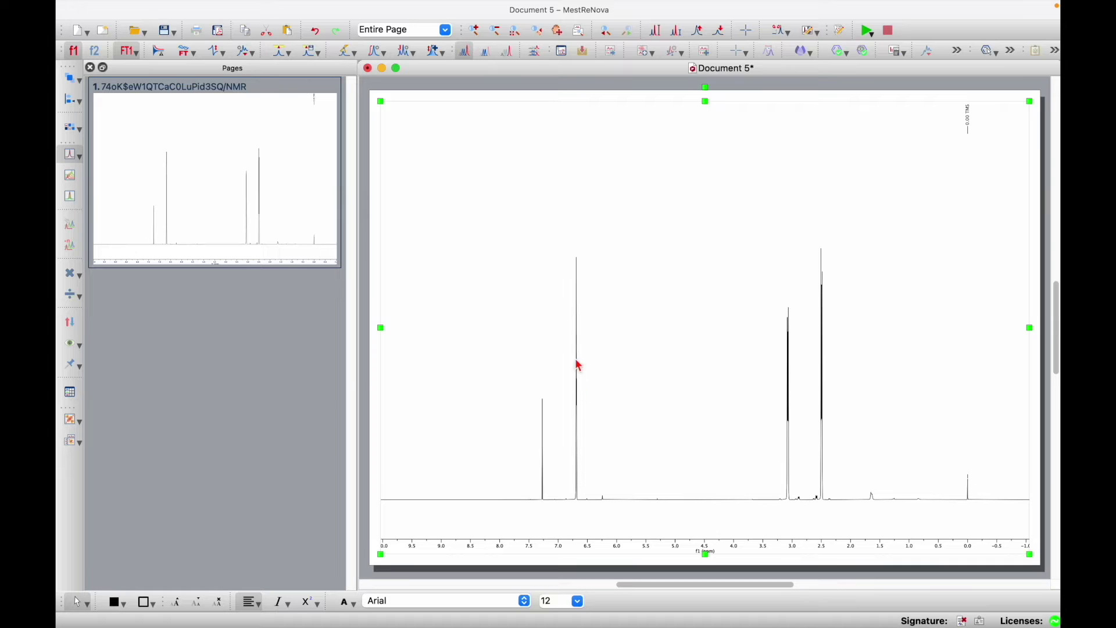
key("z")
left_click_drag(559, 437, 612, 436)
key("f")
left_click_drag(528, 372, 553, 415)
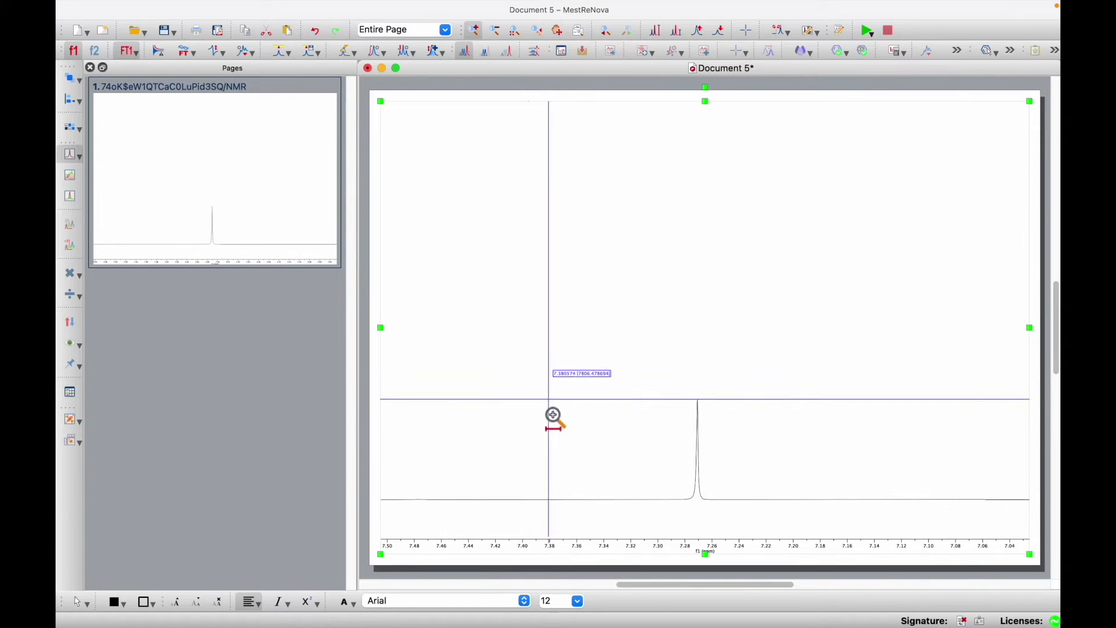
Step: Try referencing the peak near 7.27 ppm to Chloroform-d at 7.26 ppm, dismiss the reference settings unapplied, and restore the full spectrum
left_click(700, 410)
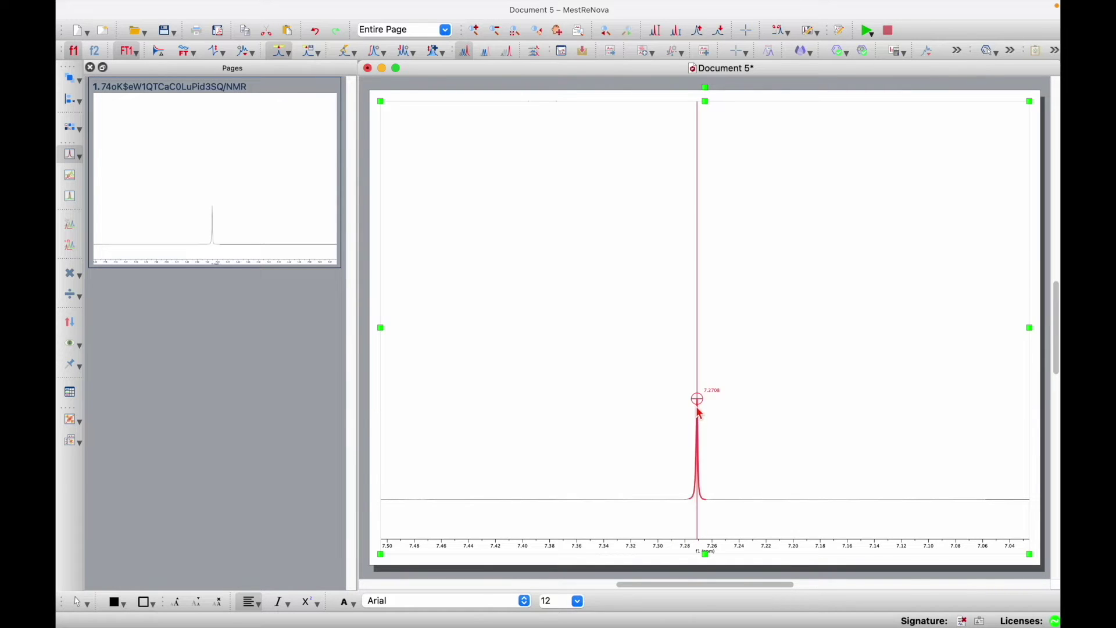
left_click(693, 368)
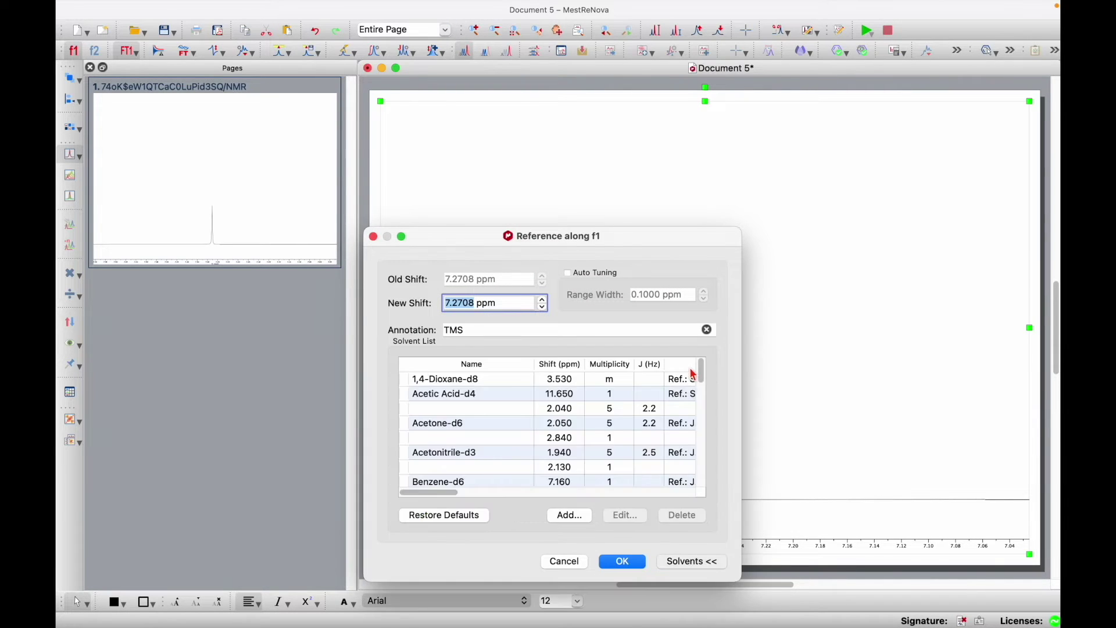
scroll(501, 397, "down", 3)
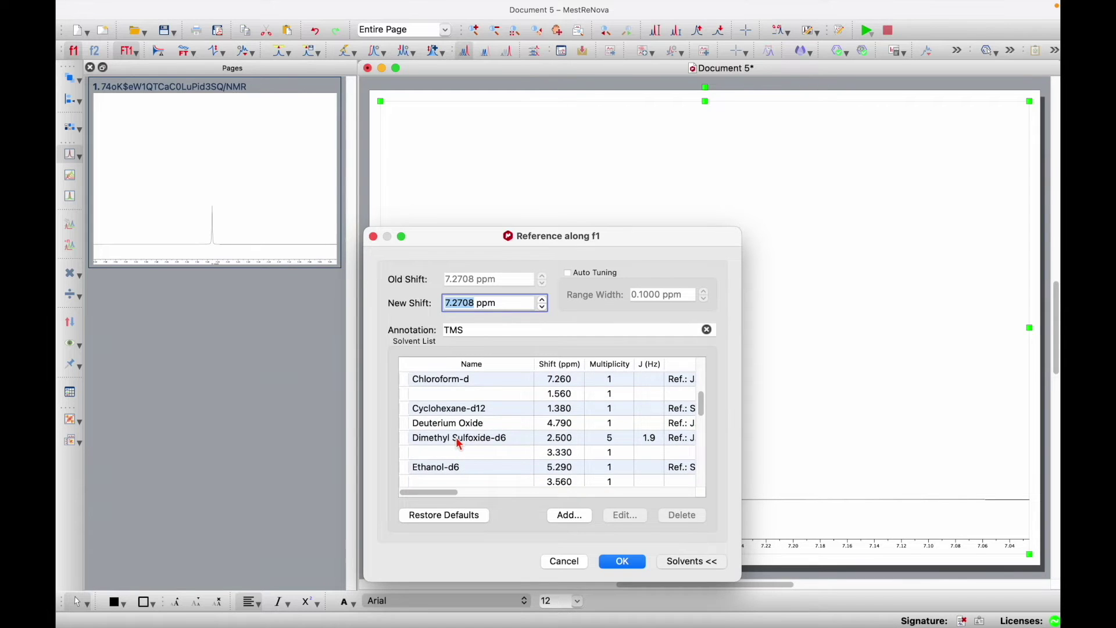
scroll(459, 444, "up", 3)
left_click(441, 423)
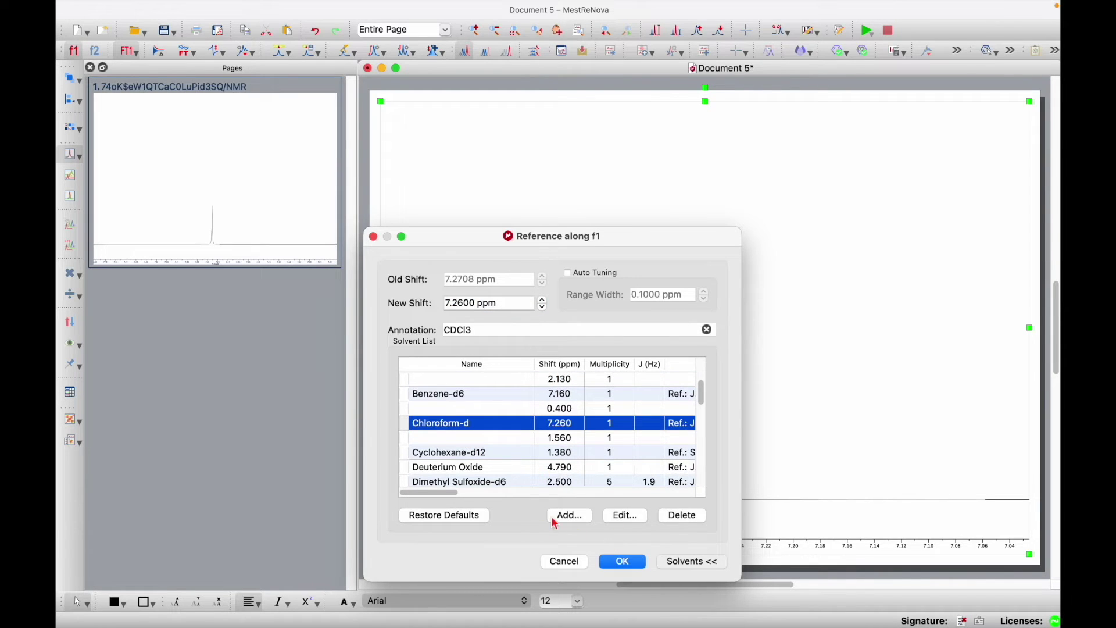
left_click(374, 237)
key("f")
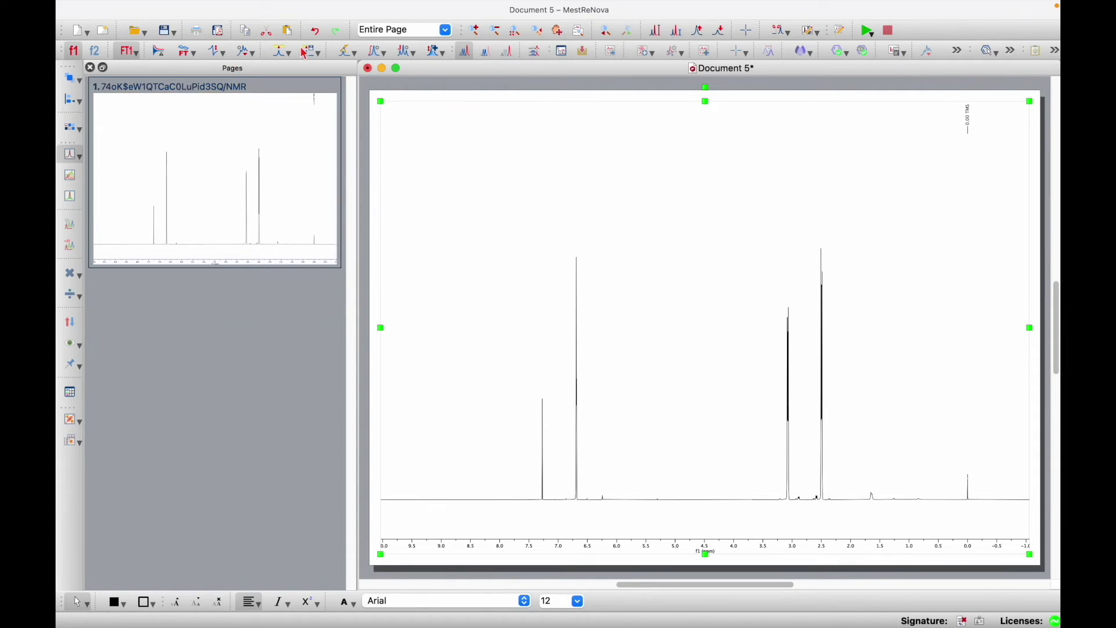
Step: Try automatic peak picking on the full spectrum, and undo it
left_click(346, 51)
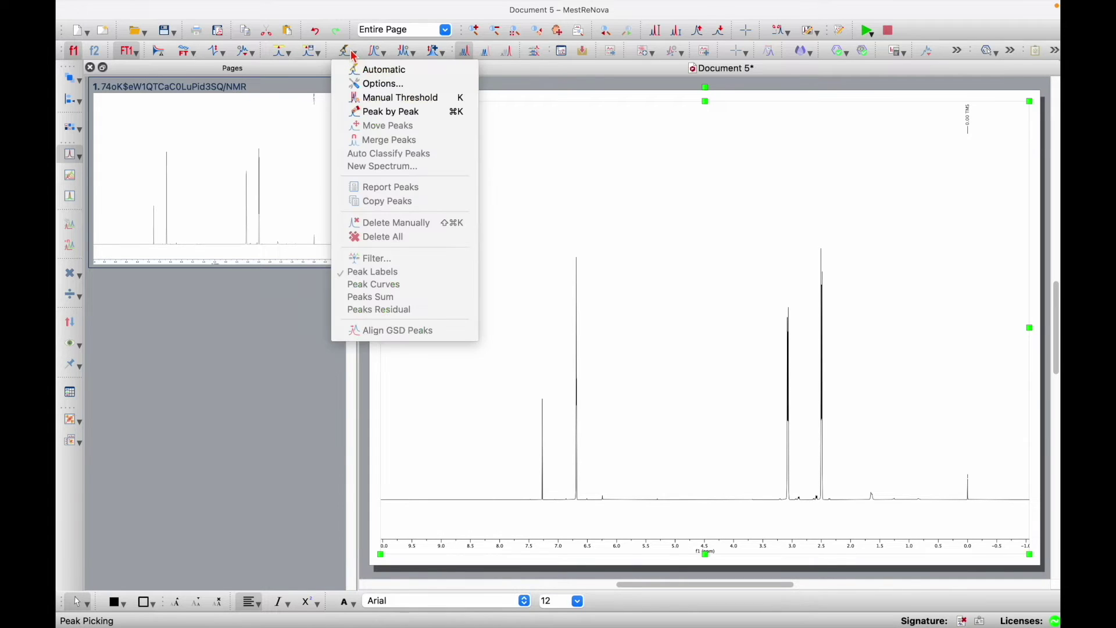
left_click(347, 53)
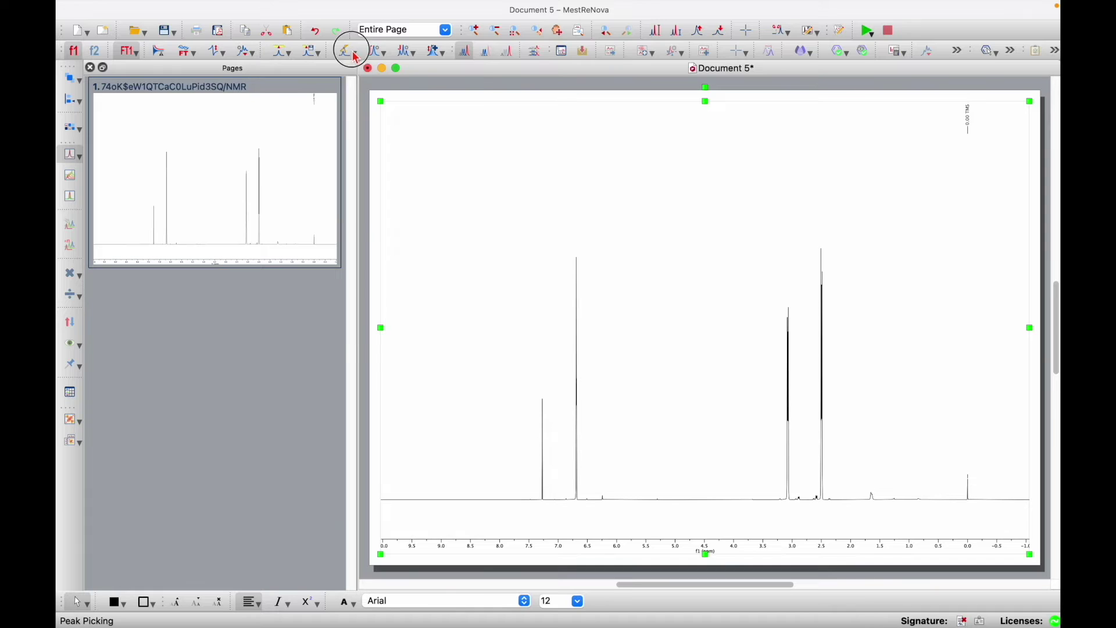
left_click(349, 52)
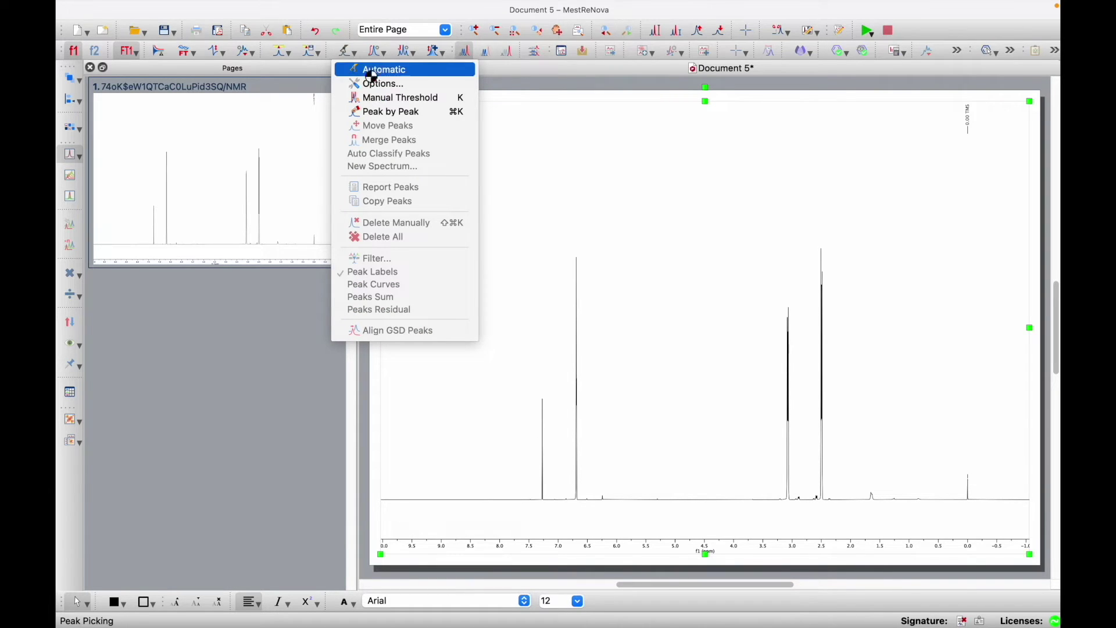
left_click(371, 72)
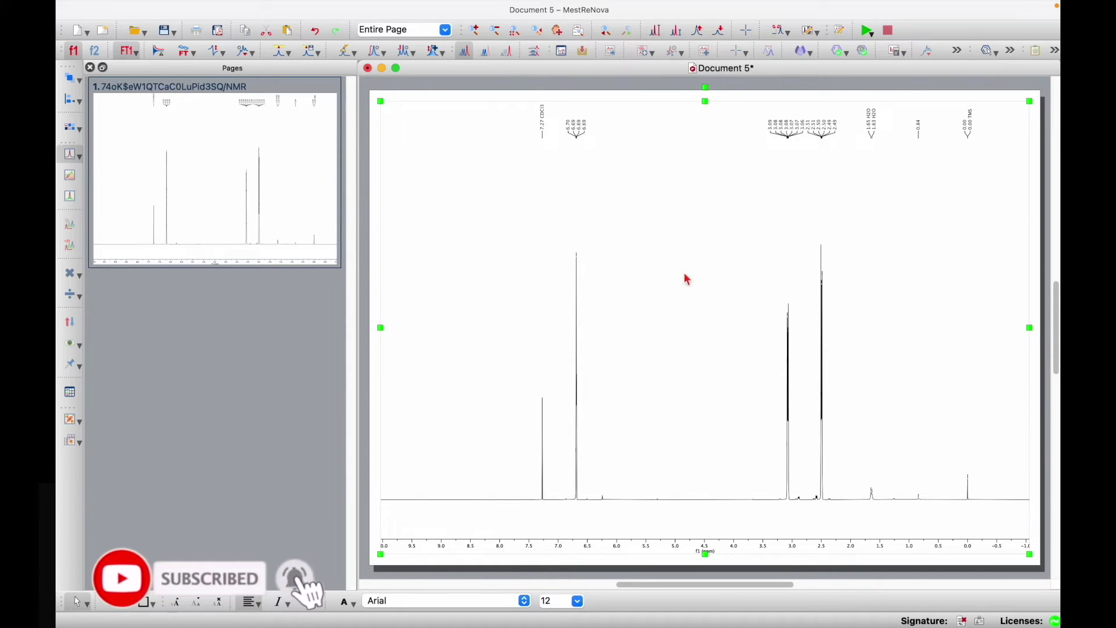
key("super+z")
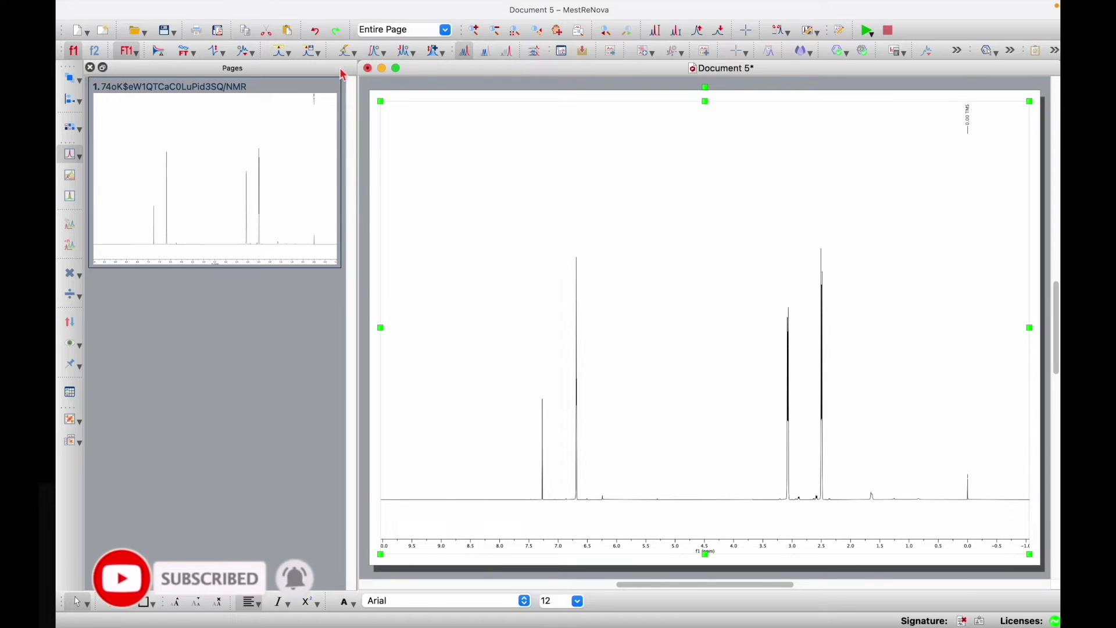
Step: Pick the solvent peak near 7.27 ppm individually with Peak by Peak
left_click(358, 54)
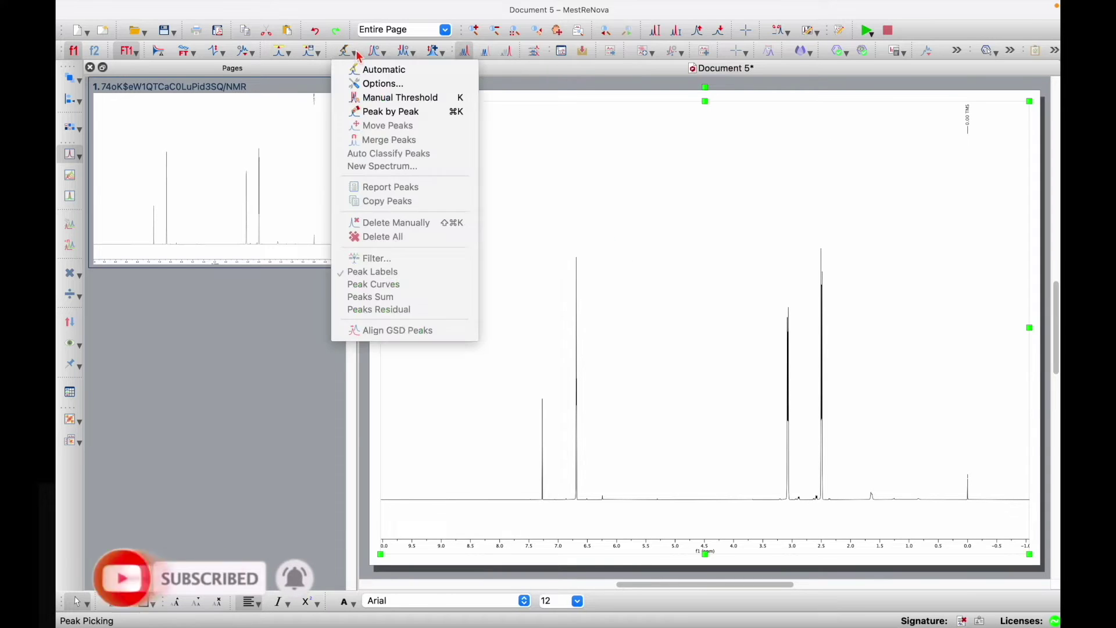
left_click(388, 112)
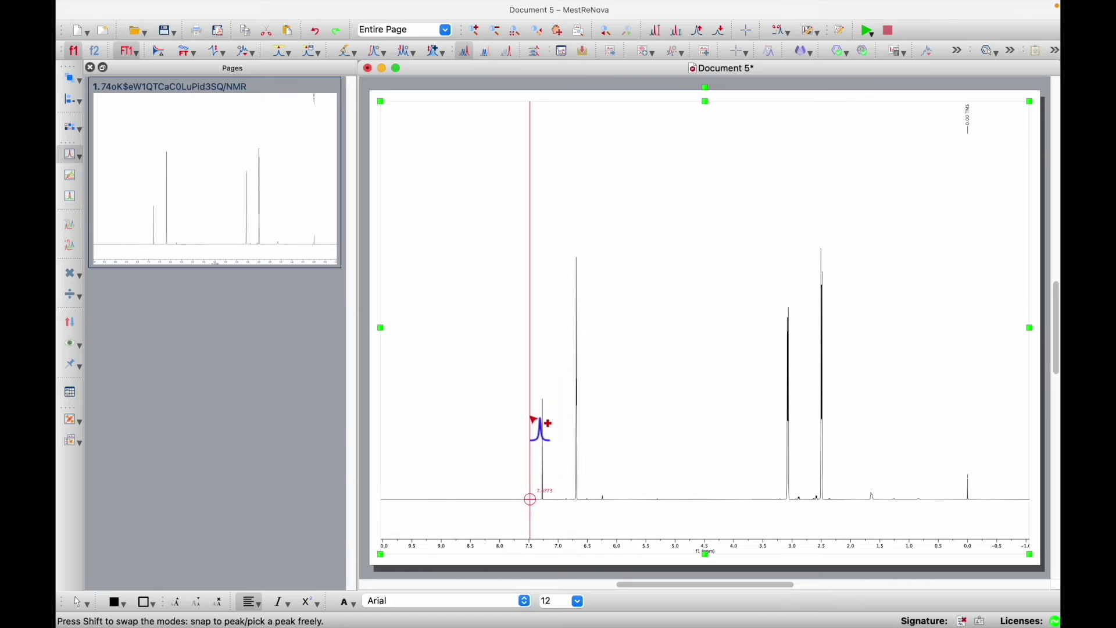
key("z")
left_click_drag(524, 418, 650, 417)
left_click_drag(462, 419, 738, 424)
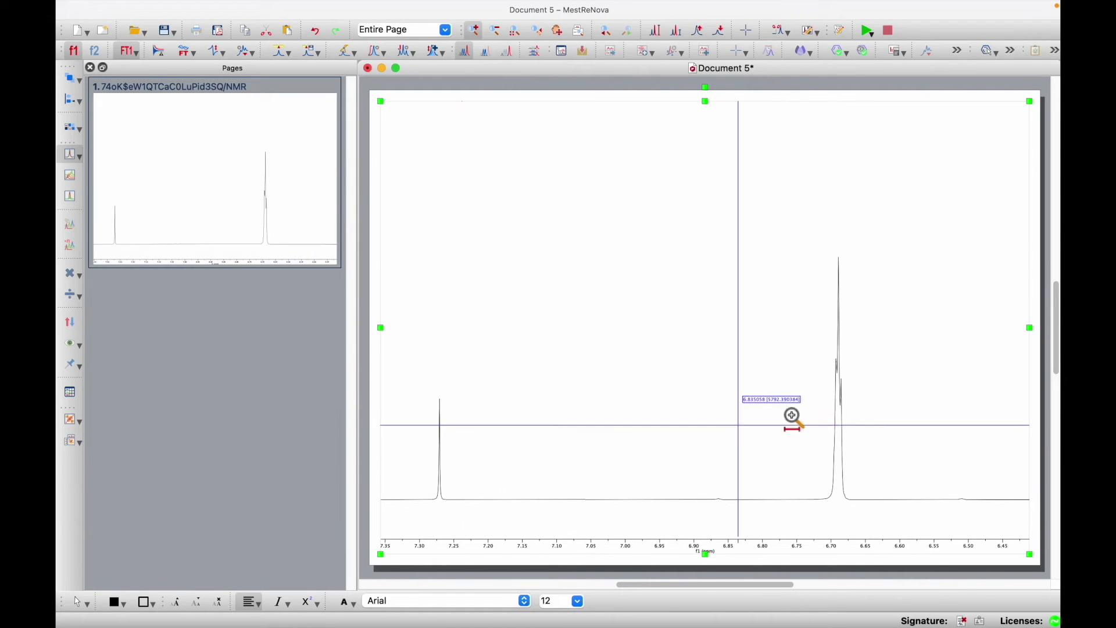
key("k")
left_click(443, 419)
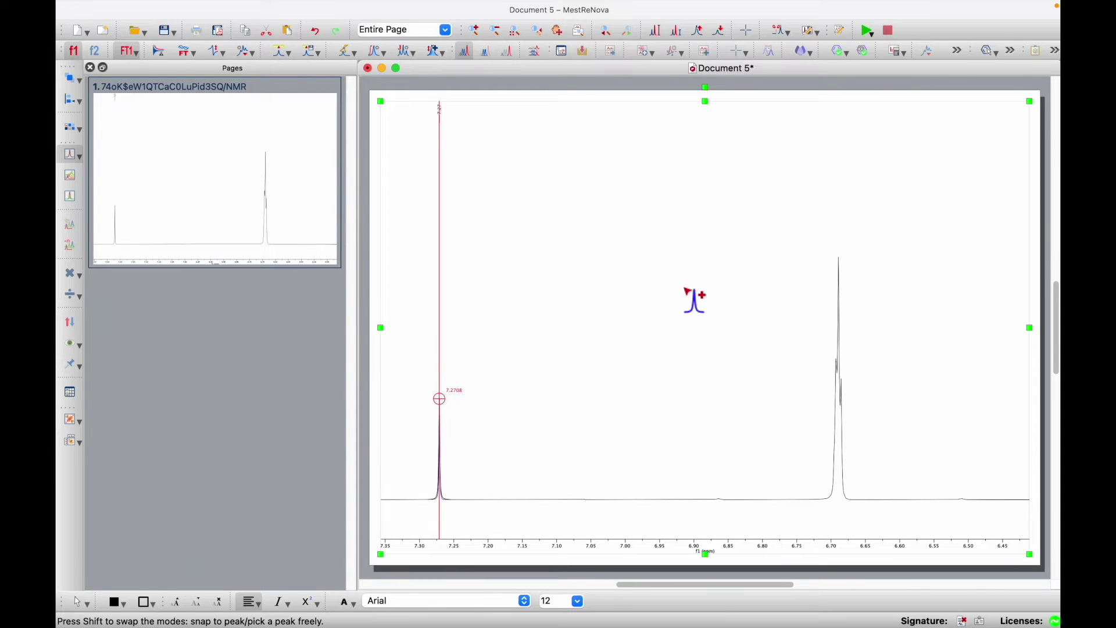
Step: Zoom in on the multiplet near 6.69 ppm, pick its three apexes individually, and return to the full spectrum
key("z")
left_click_drag(814, 386, 896, 399)
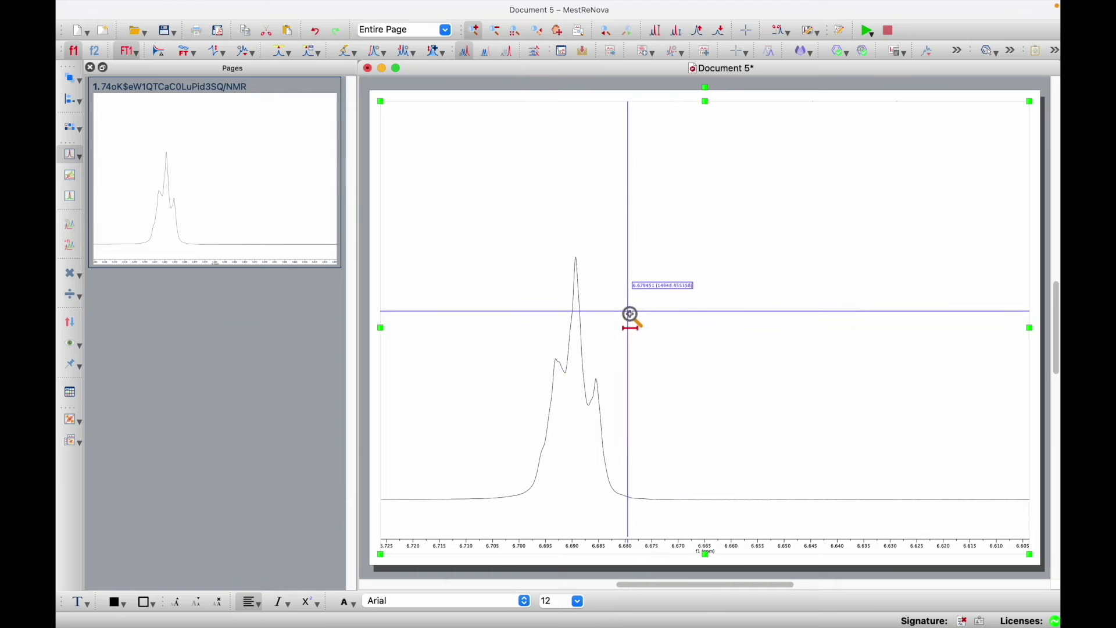
key("k")
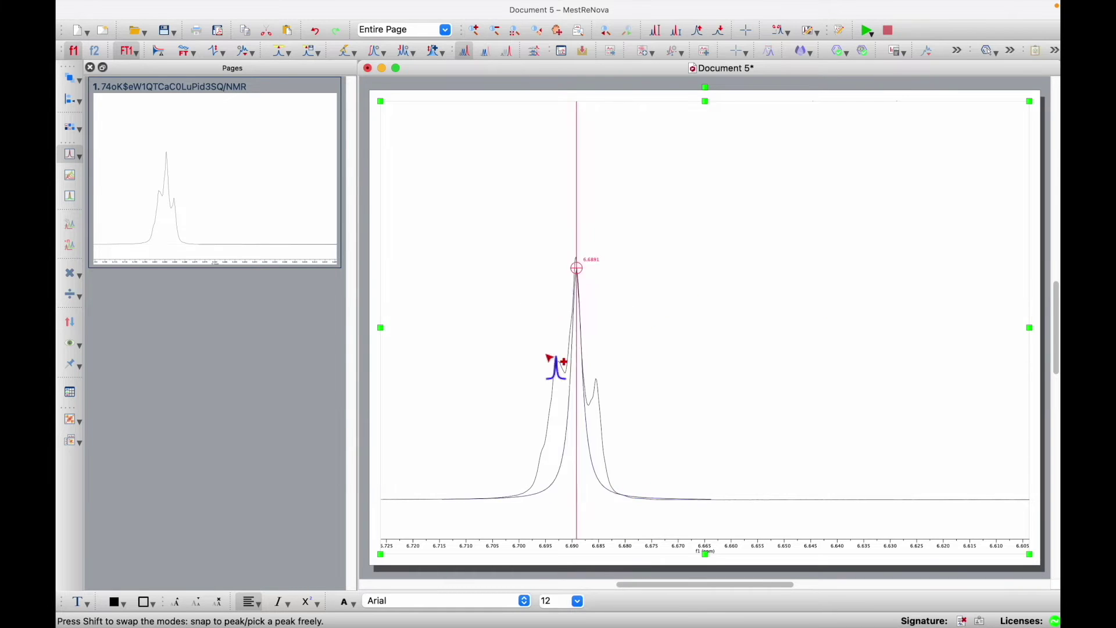
left_click(576, 268)
key("f")
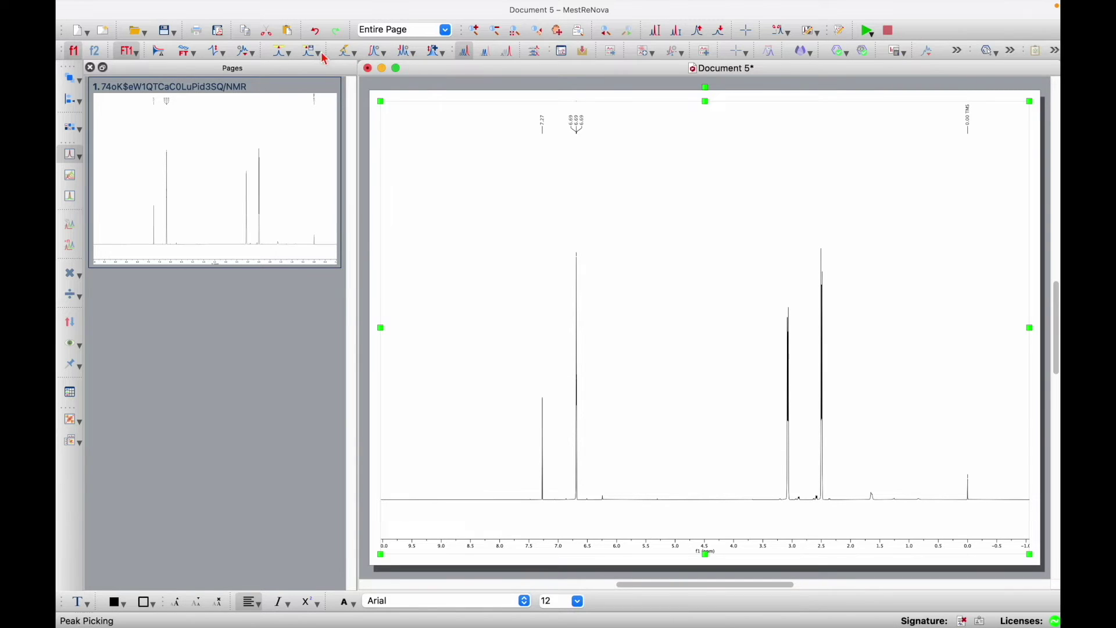
Step: Run automatic peak picking on the whole spectrum to label all signals
left_click(347, 51)
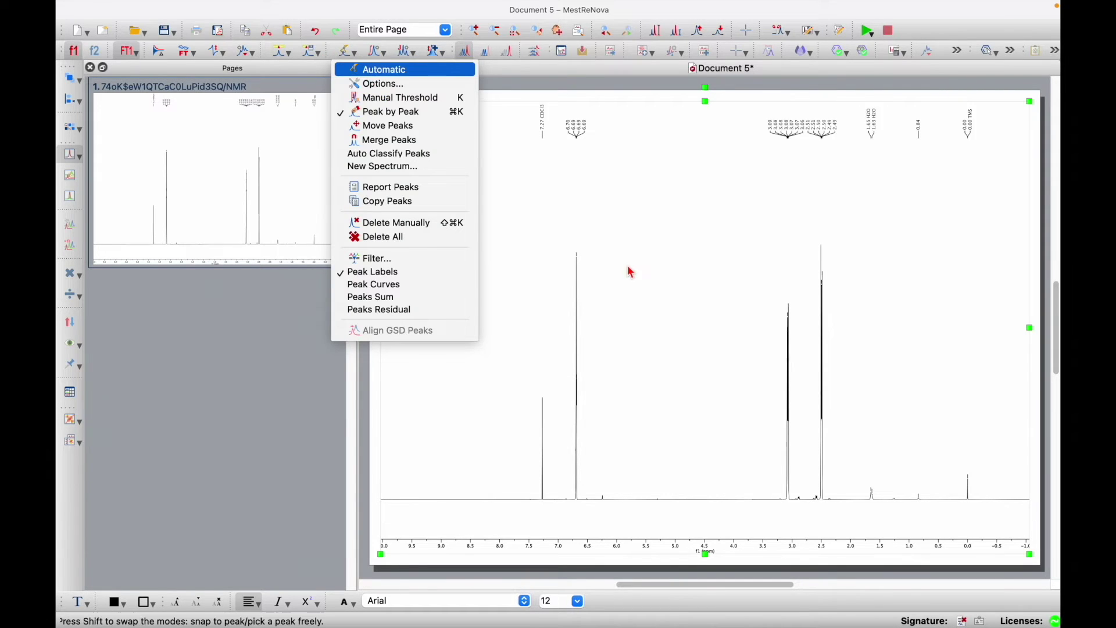
key("Return")
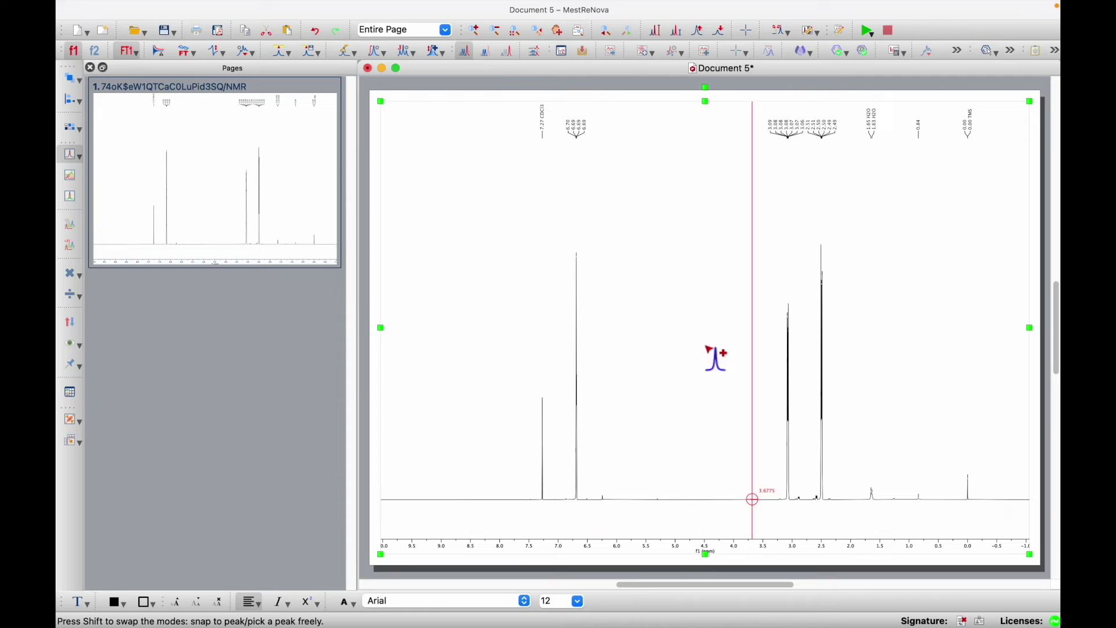
left_click(385, 58)
left_click(395, 110)
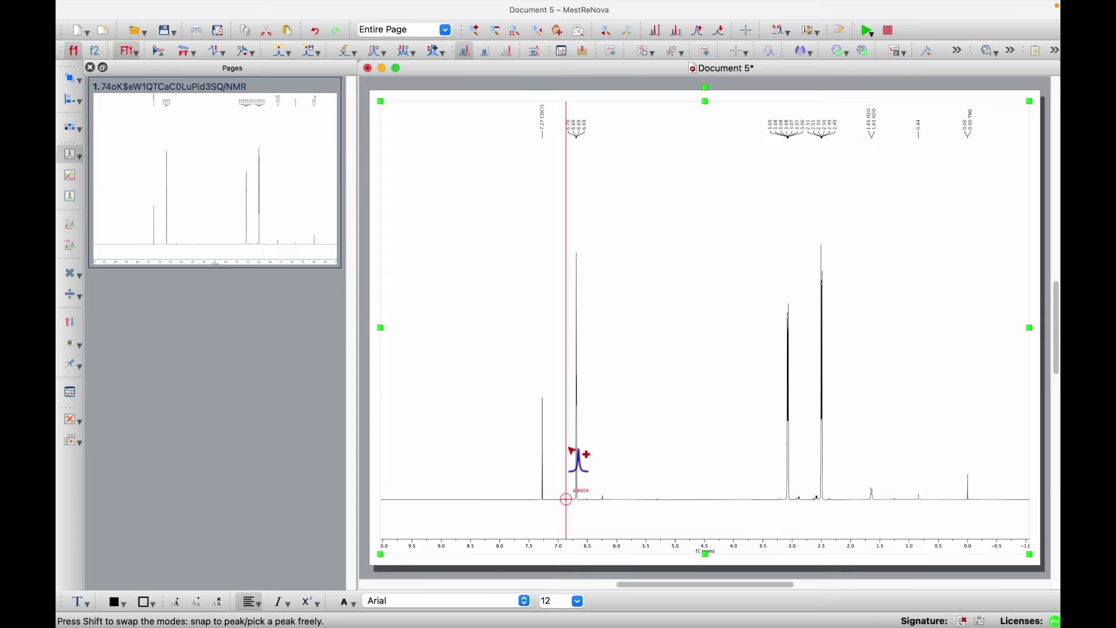
Step: Zoom in on the multiplet near 6.69 ppm, reduce the peak intensity, and integrate it with manual integration
key("z")
left_click_drag(595, 476, 612, 482)
left_click_drag(494, 429, 640, 451)
scroll(700, 407, "down", 2)
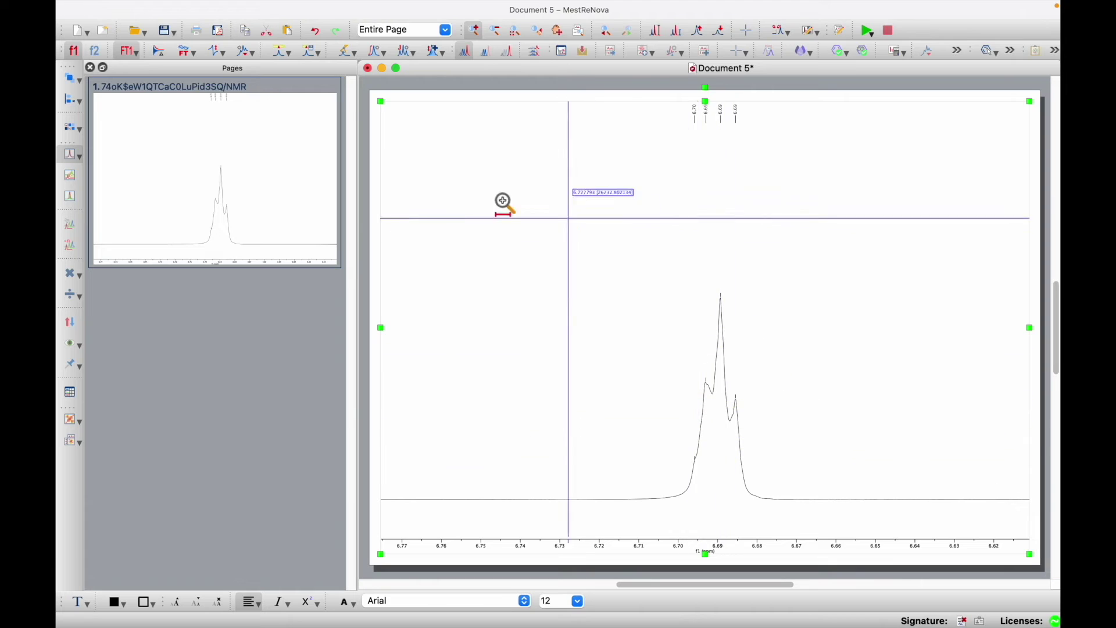
left_click(388, 50)
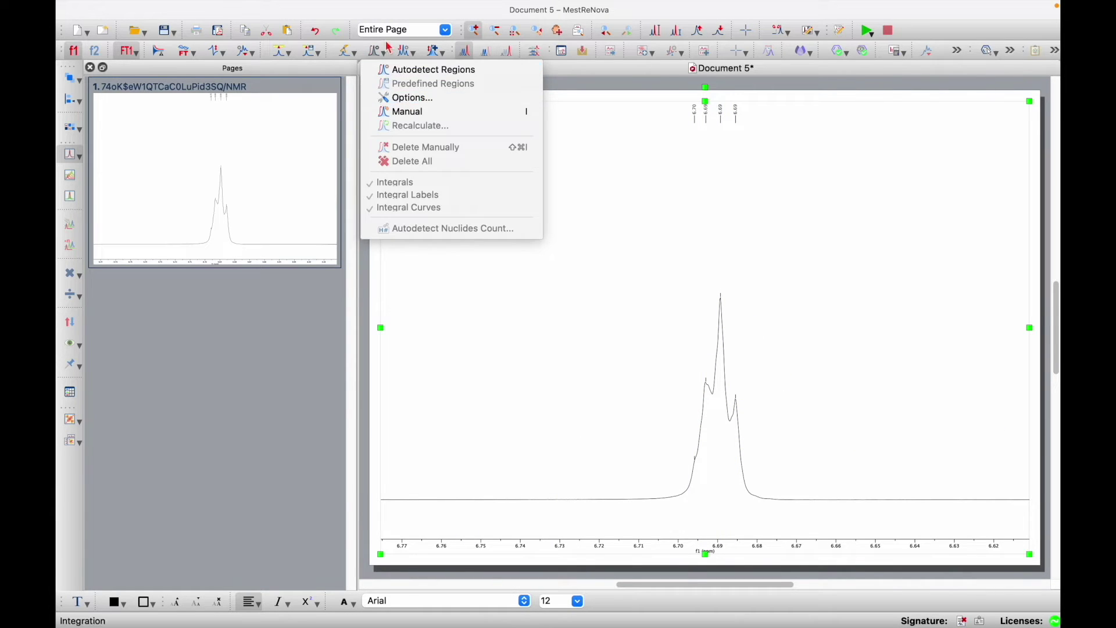
left_click(421, 111)
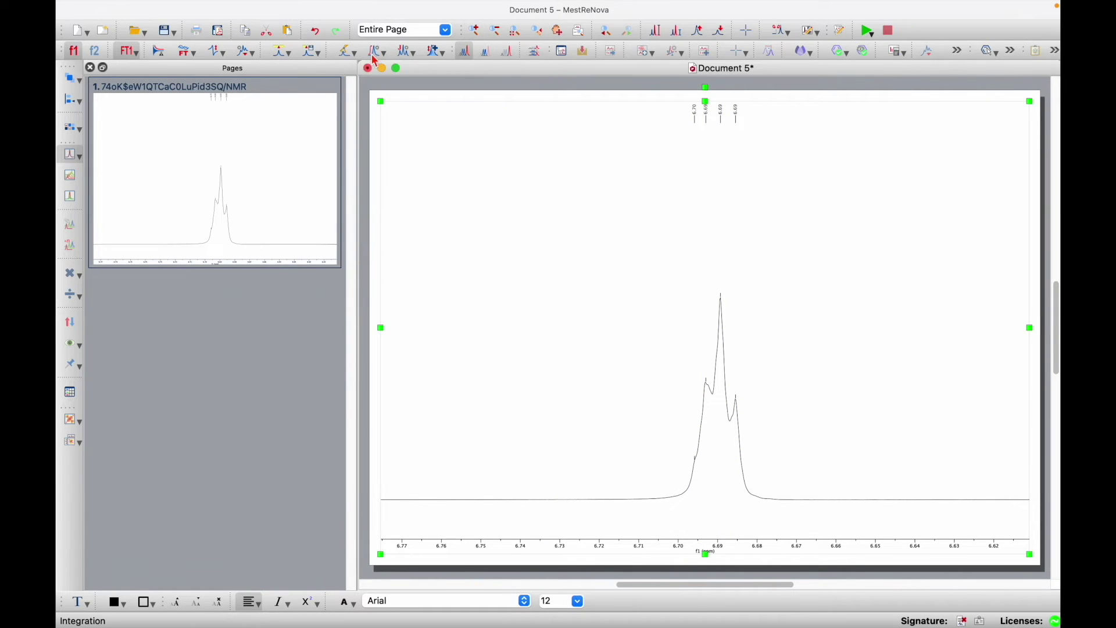
key("i")
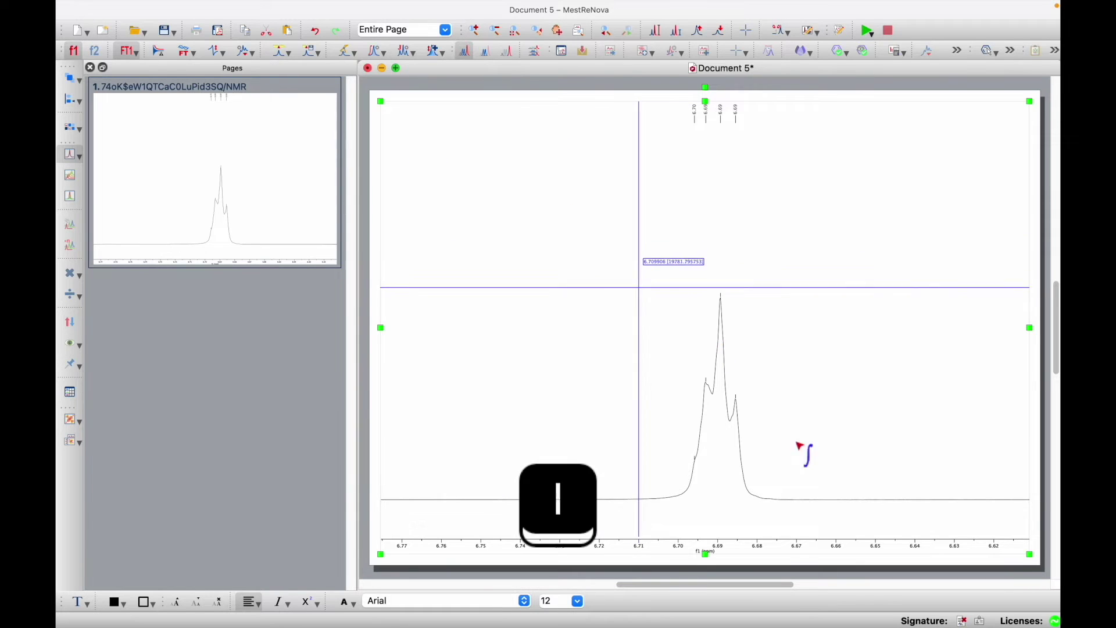
left_click_drag(686, 503, 760, 503)
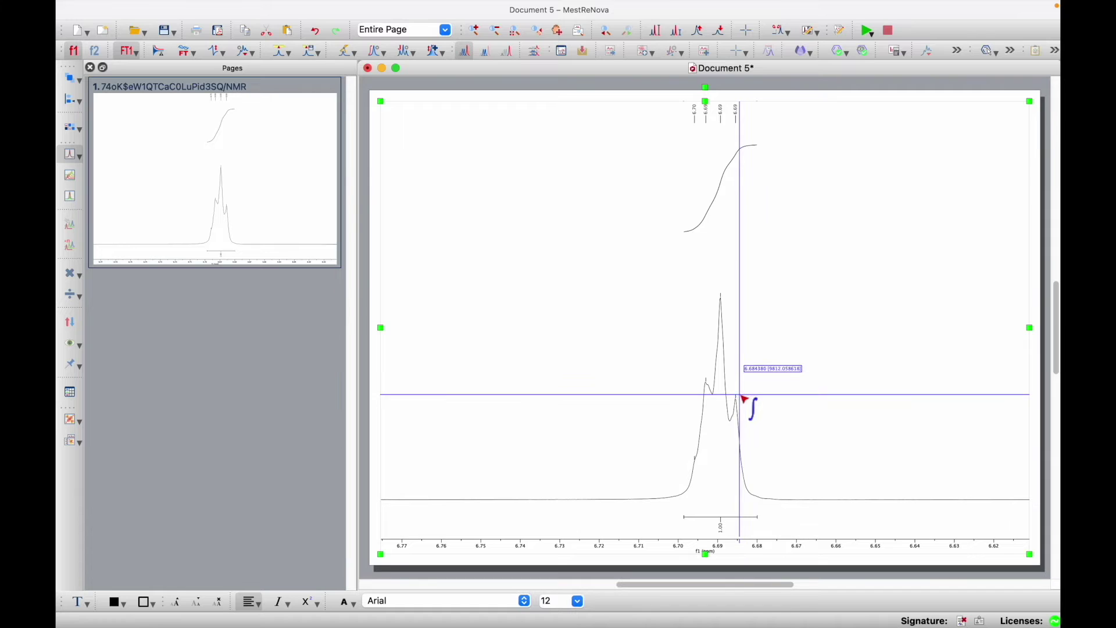
Step: Manually integrate the multiplets near 3.07 and 2.50 ppm, and restore the full spectrum
key("z")
key("f")
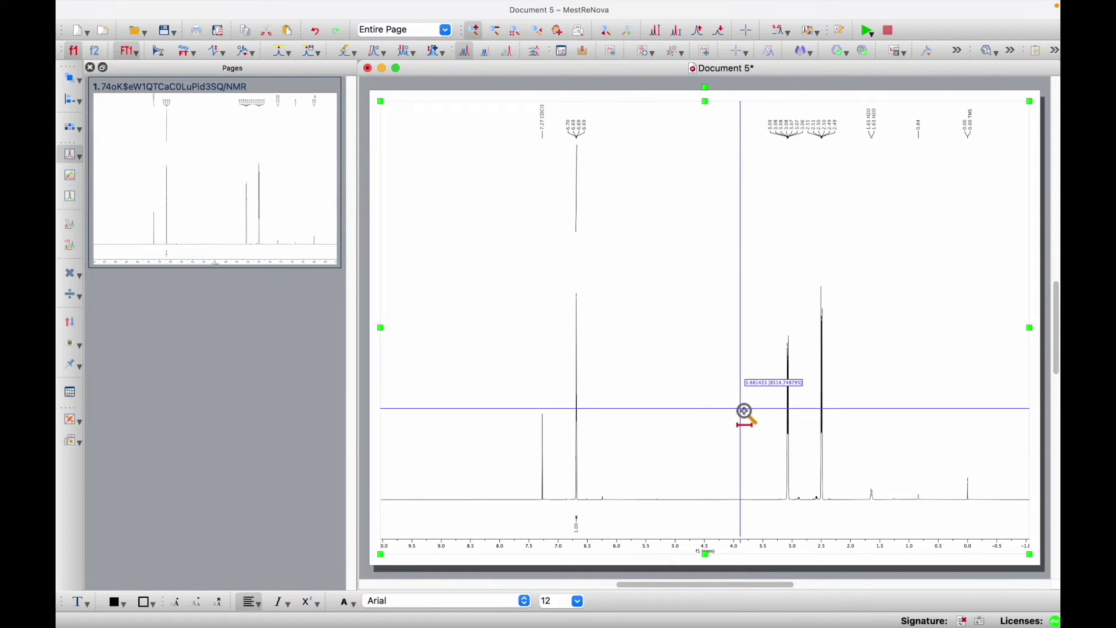
left_click_drag(781, 447, 829, 447)
key("i")
left_click_drag(468, 498, 499, 498)
left_click_drag(913, 499, 949, 494)
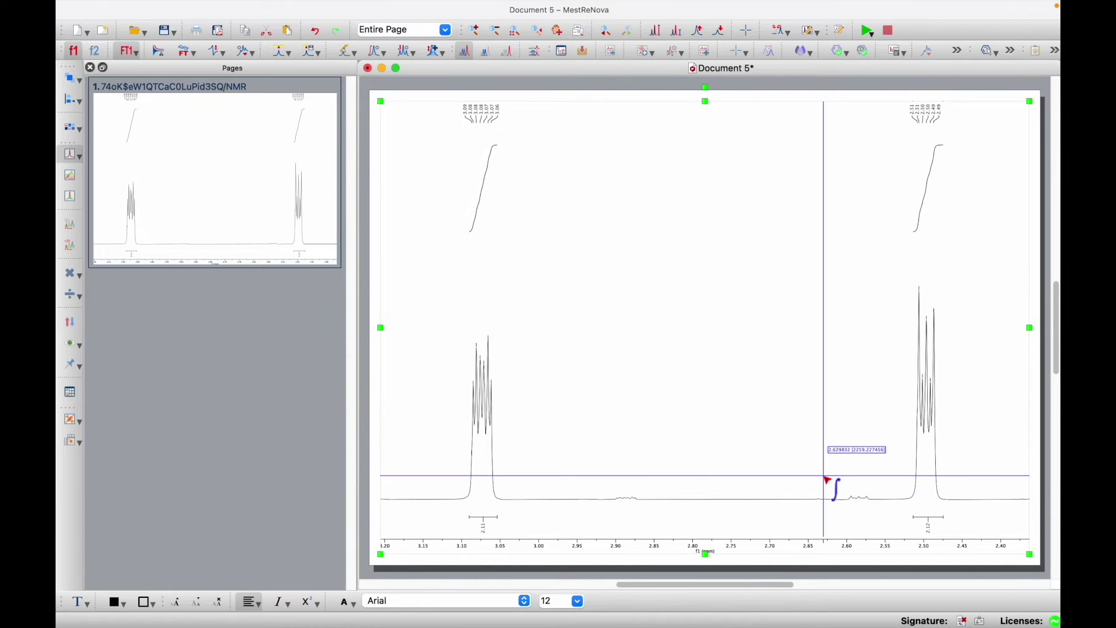
key("f")
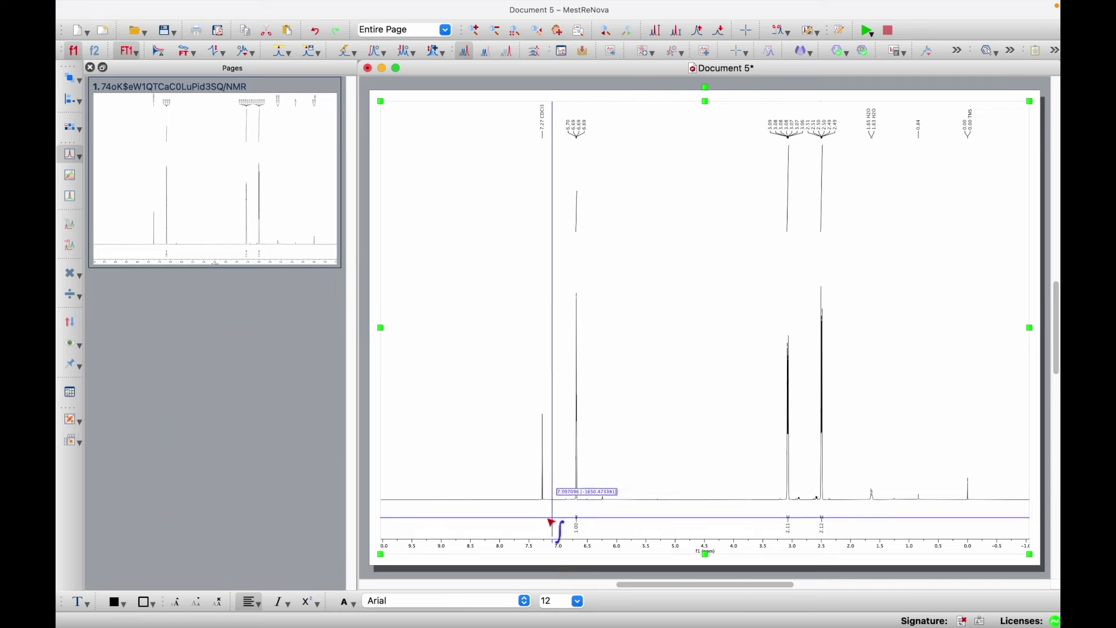
Step: Zoom in on the multiplet near 6.69 ppm and set its integral's normalized value to 3
left_click_drag(574, 527, 579, 527)
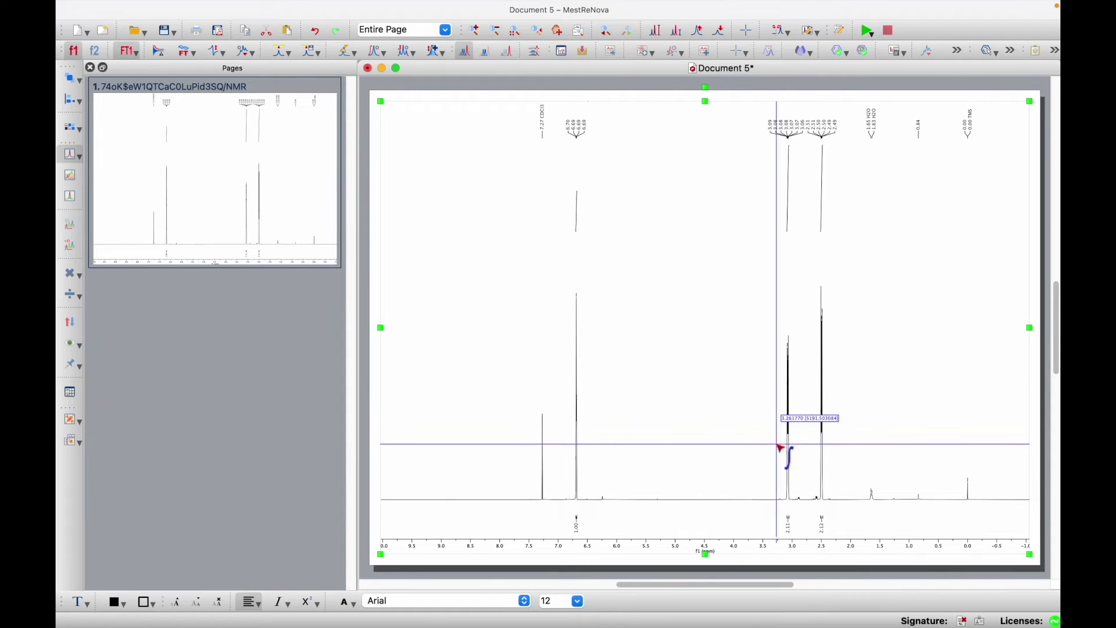
key("z")
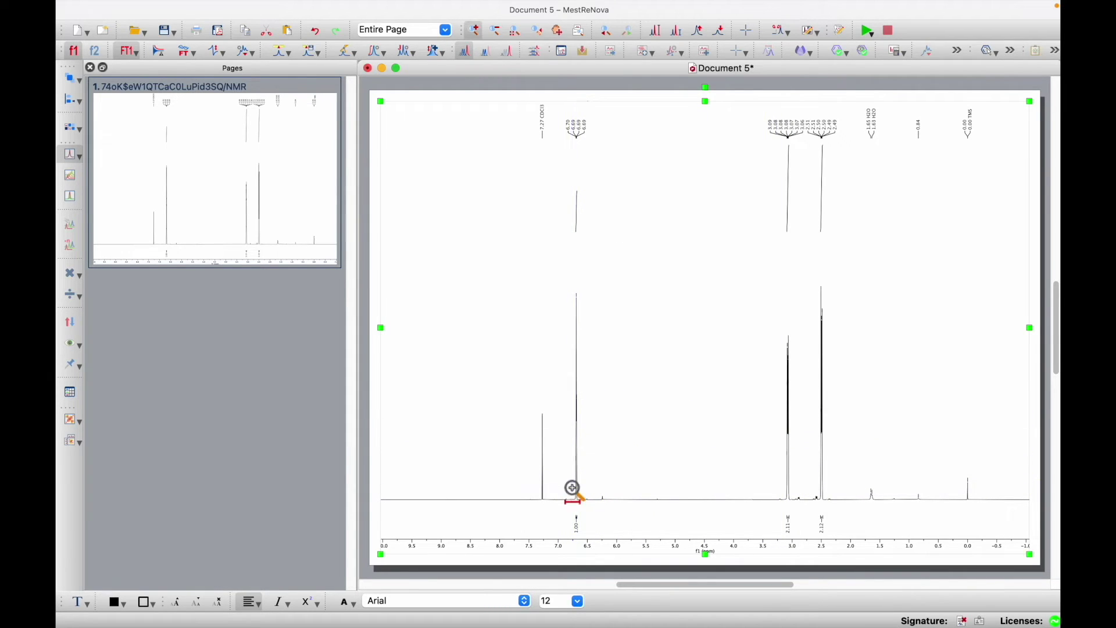
left_click_drag(571, 489, 589, 487)
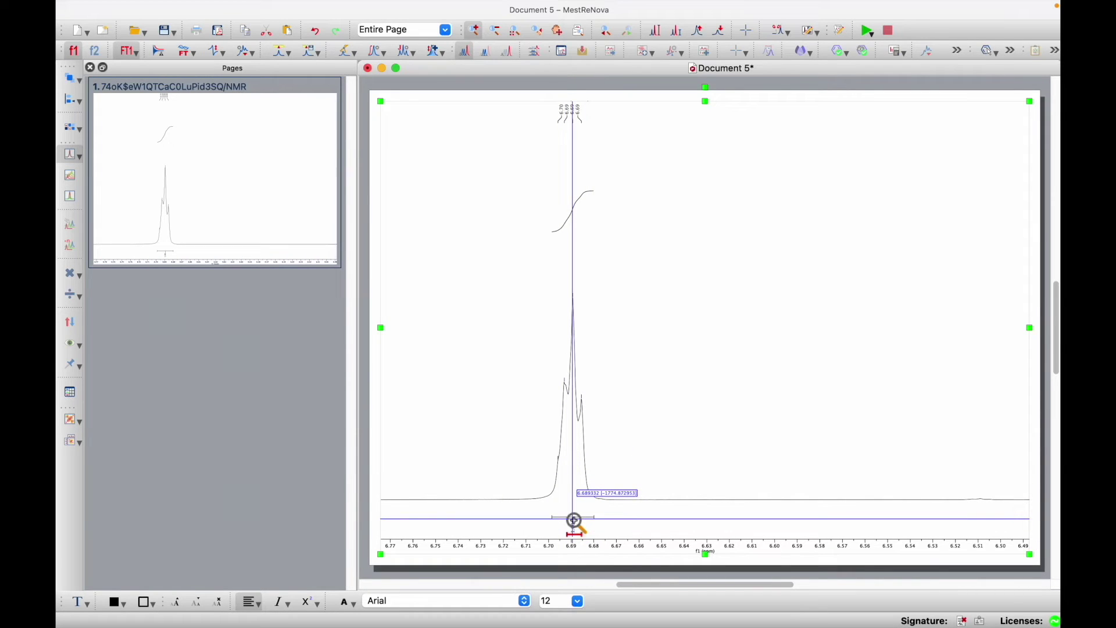
key("Escape")
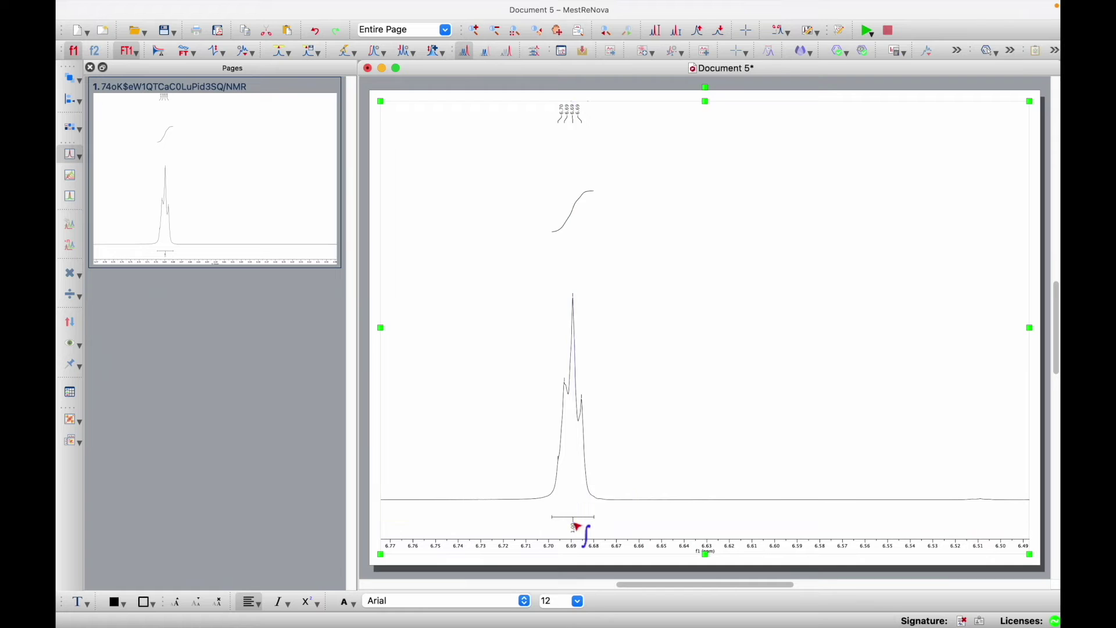
left_click(574, 518)
key("i")
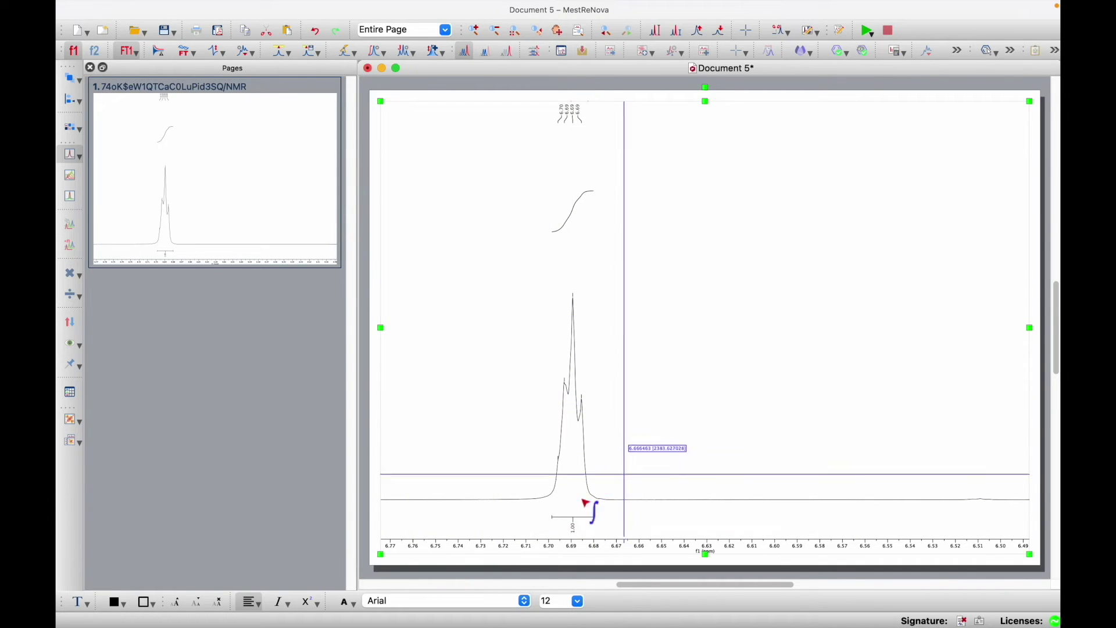
left_click(577, 516)
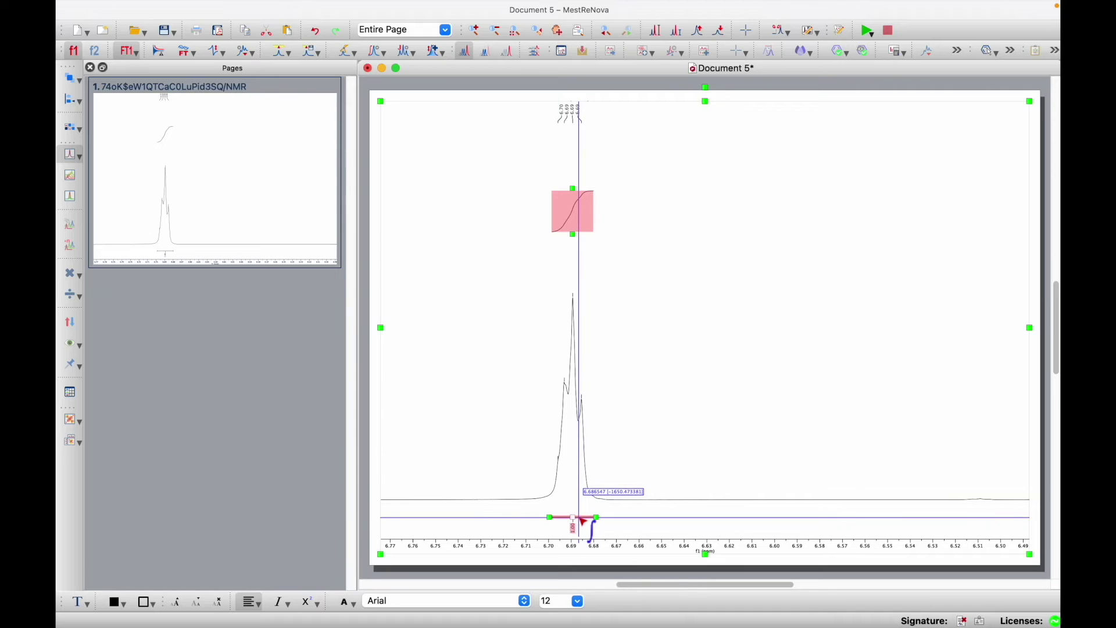
right_click(581, 519)
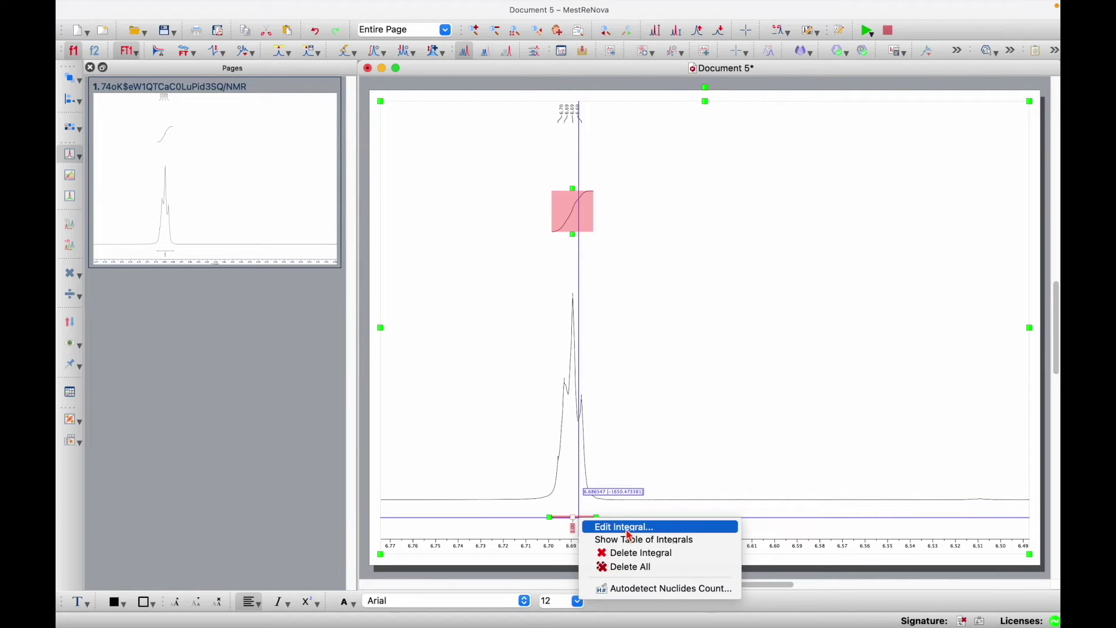
left_click(630, 529)
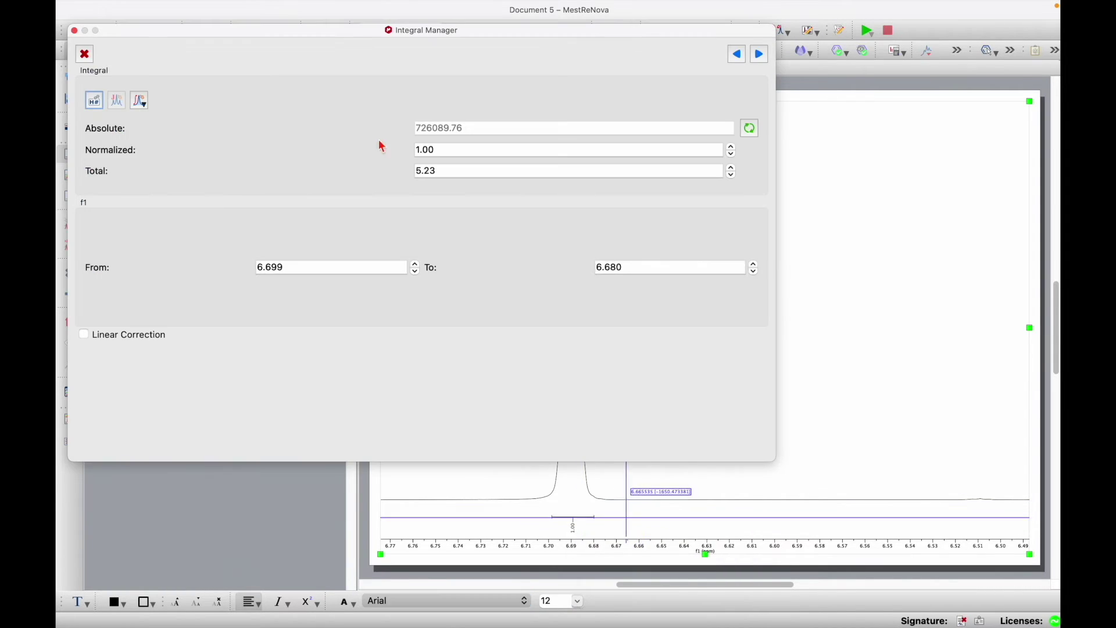
left_click_drag(456, 151, 407, 150)
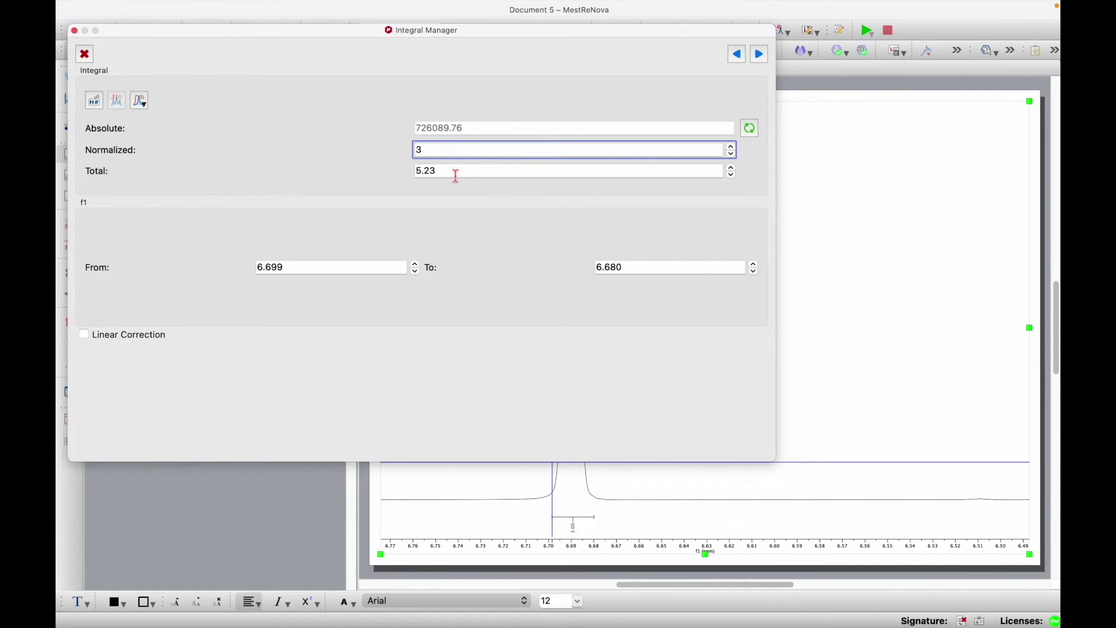
left_click(448, 175)
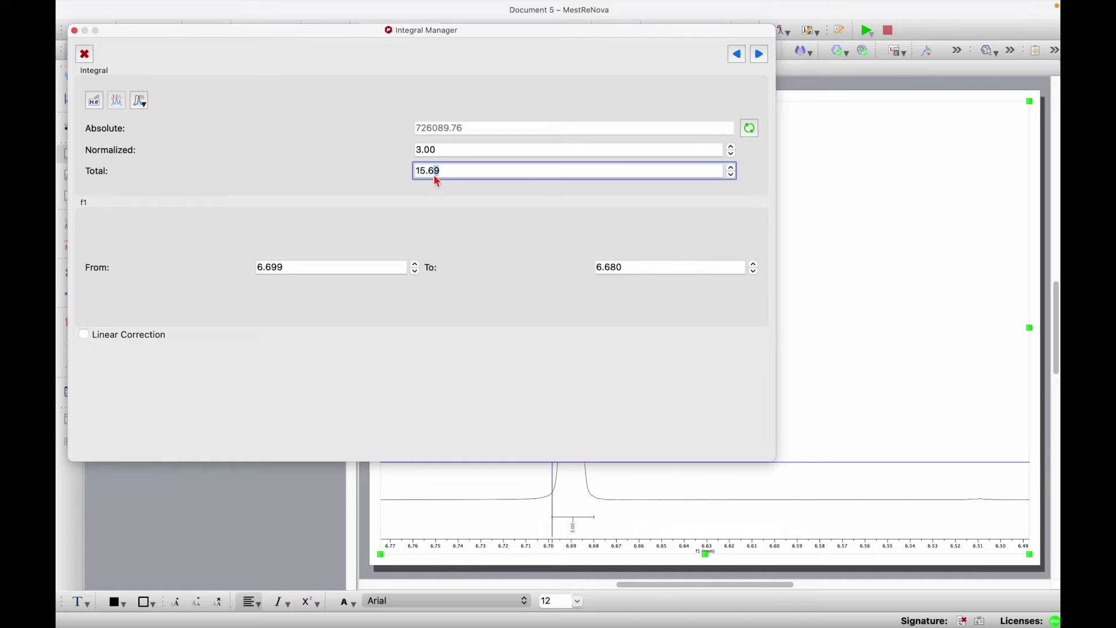
Step: Set the total of the integrals to 8 in the Integral Manager
left_click_drag(424, 191, 438, 188)
left_click_drag(453, 173, 376, 173)
type("8")
key("Return")
Step: Set the normalized value of the 6.69 ppm integral back to 3 and close the Integral Manager
left_click_drag(445, 150, 346, 160)
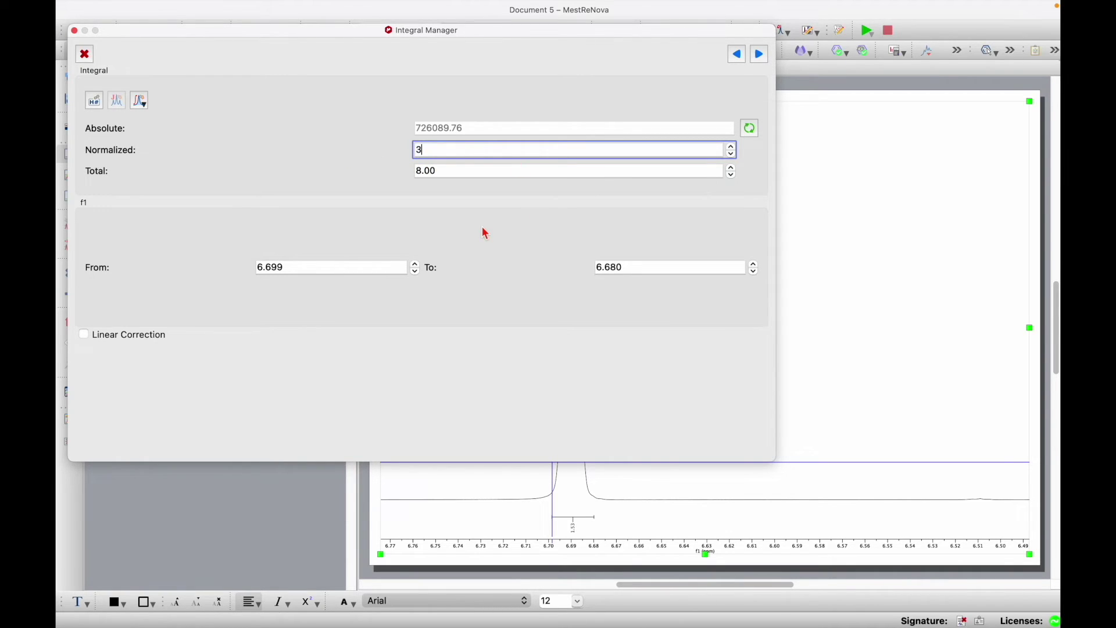
key("Return")
left_click(74, 31)
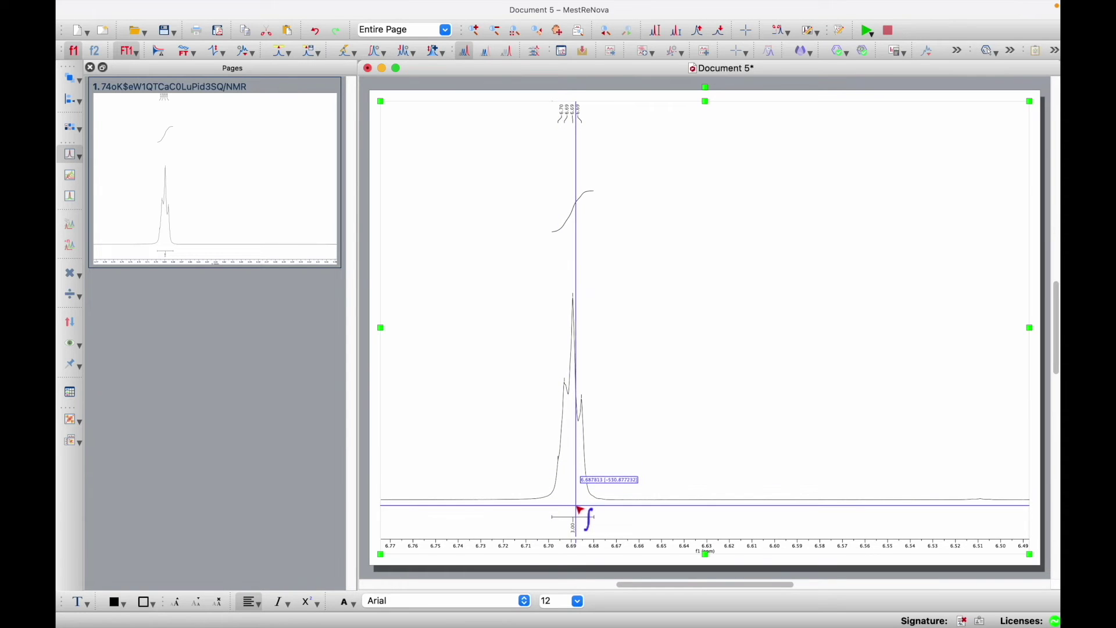
Step: Restore the full spectrum and hide the integral curves while keeping the integrals and their labels
key("f")
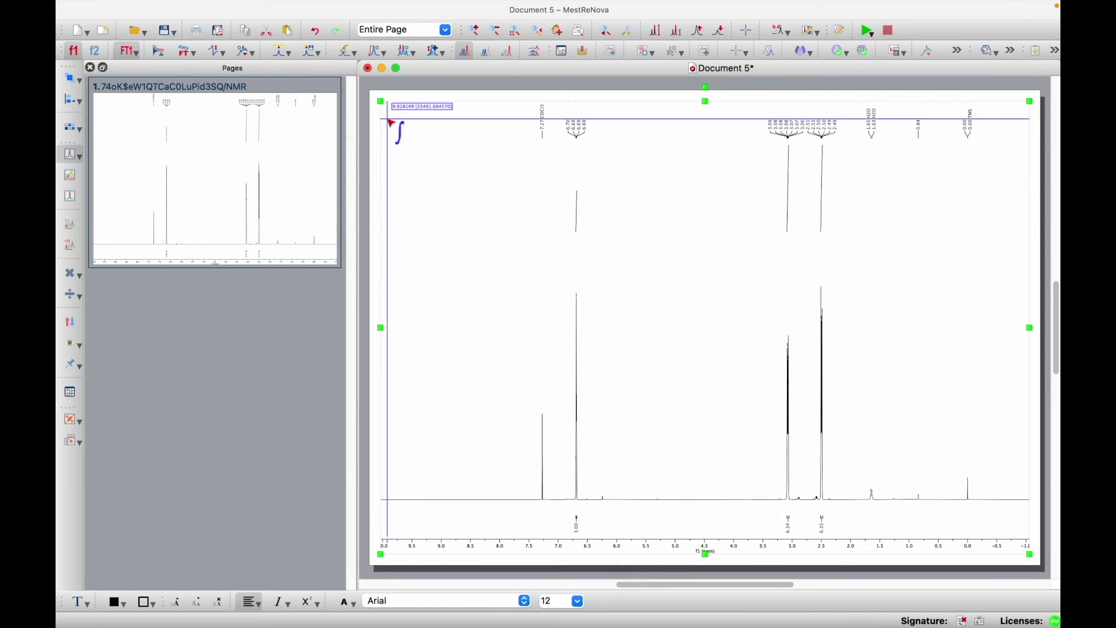
left_click(374, 59)
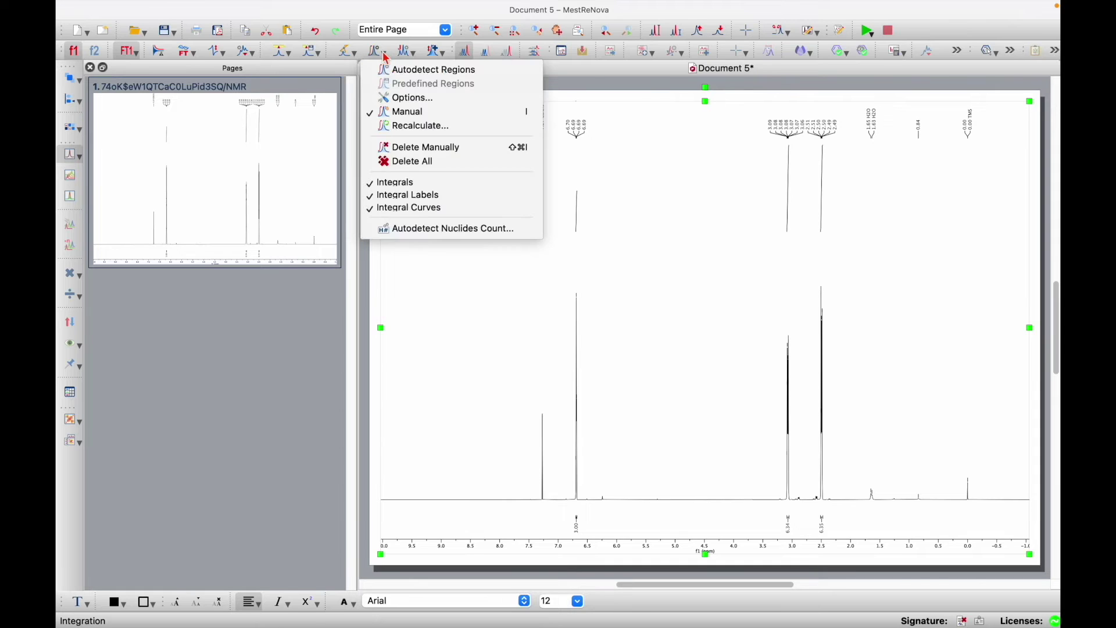
left_click(427, 217)
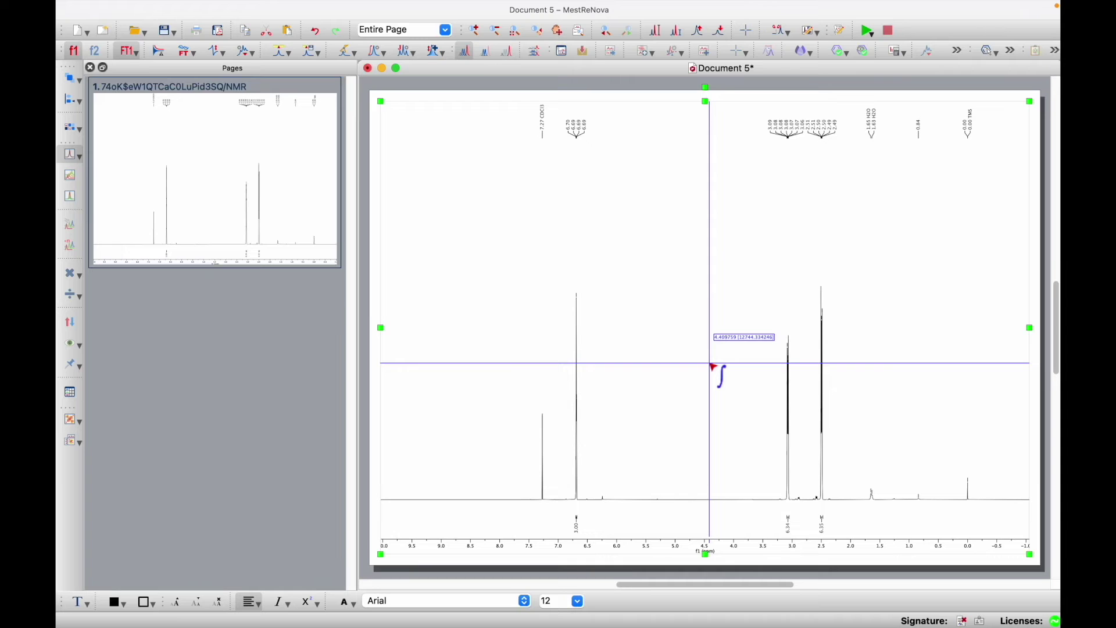
Step: Zoom in on the multiplet near 3.07 ppm and run manual multiplet analysis across its peaks
left_click_drag(748, 374, 842, 417)
key("z")
left_click_drag(756, 443, 780, 447)
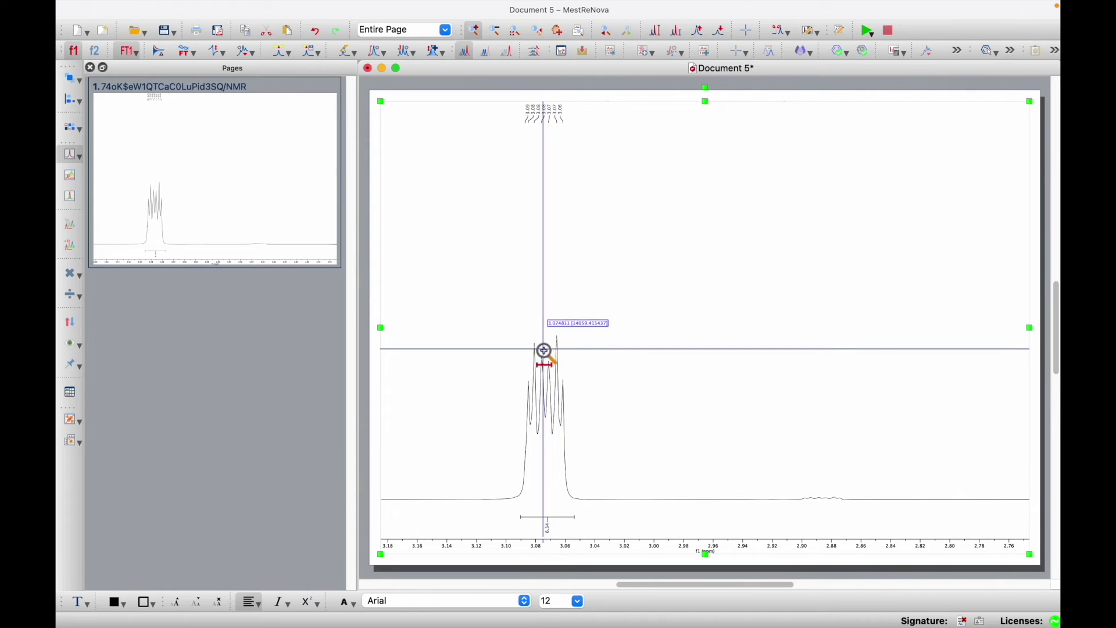
left_click(415, 59)
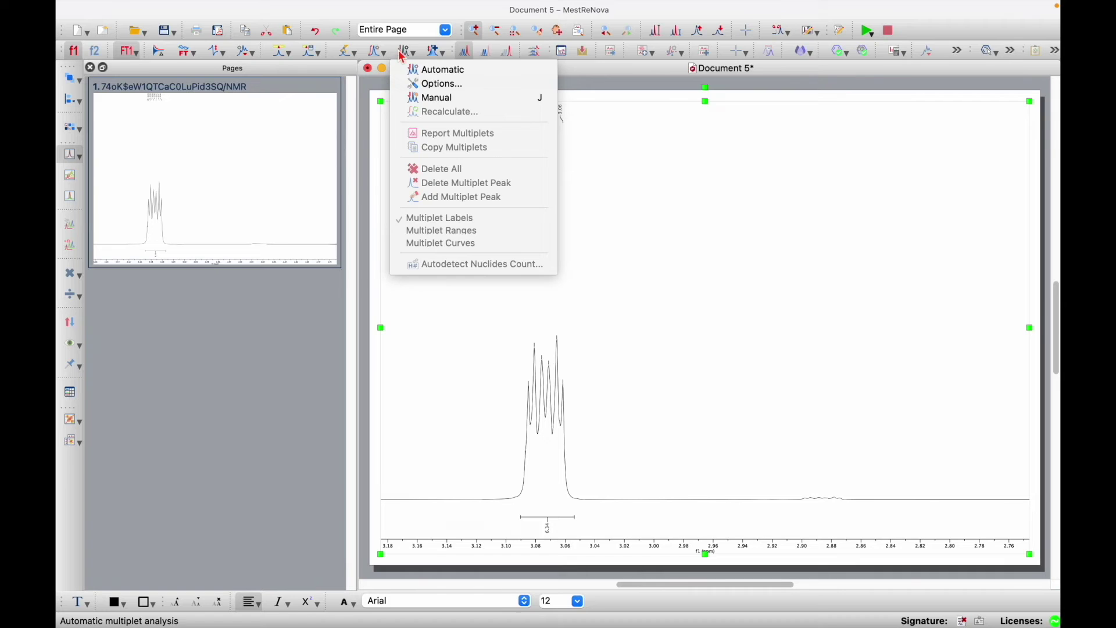
left_click(439, 99)
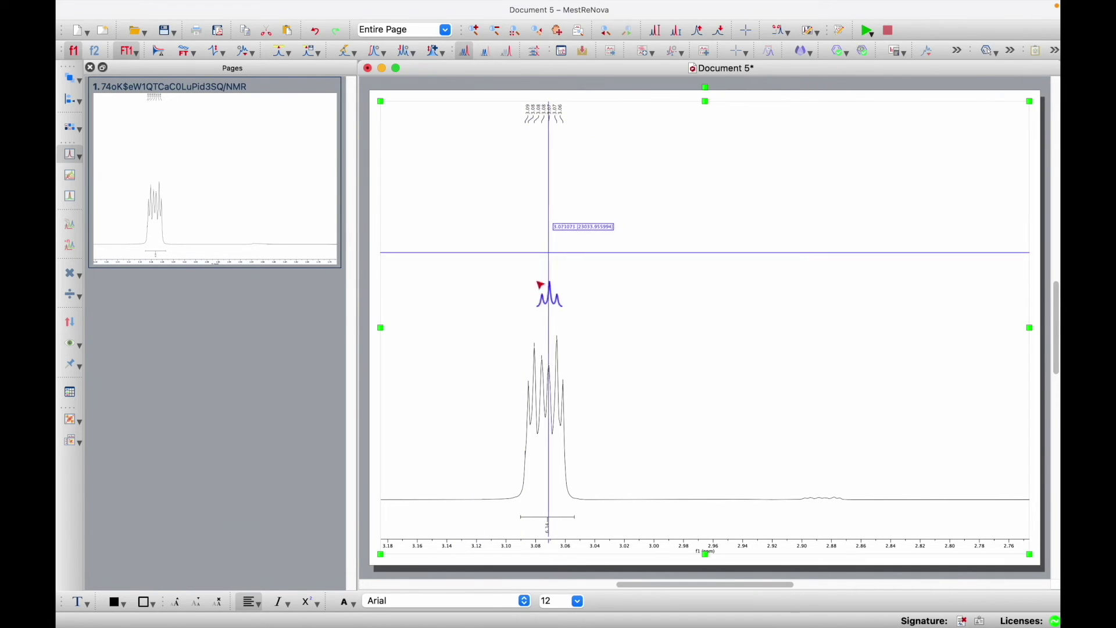
key("j")
left_click_drag(516, 338, 581, 413)
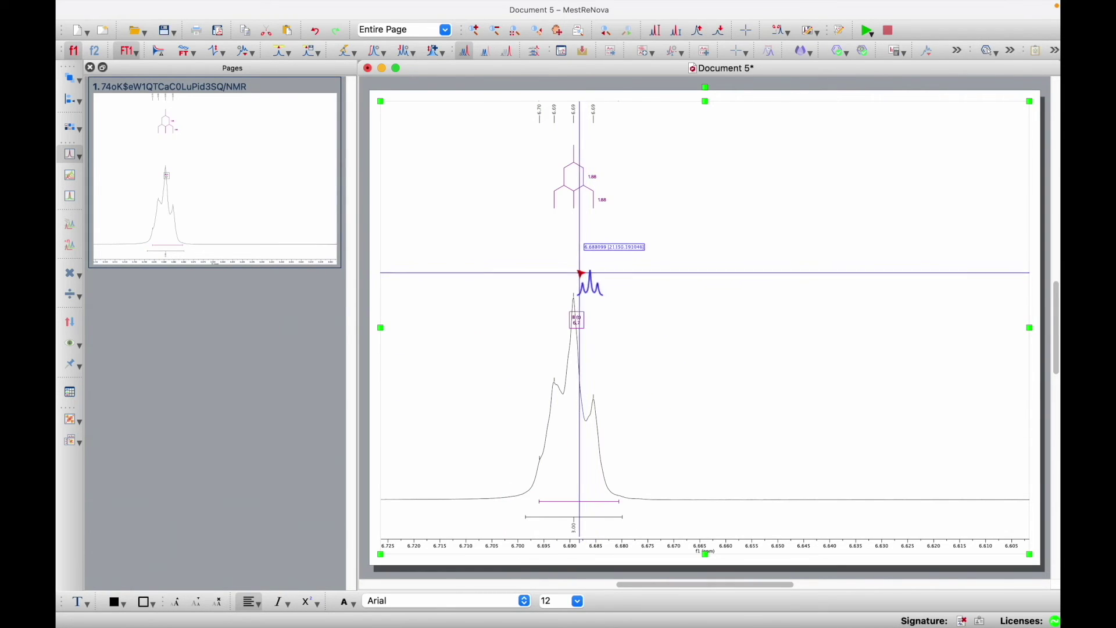
Step: Manually analyze the multiplet near 6.69 ppm, edit its multiplet peak at 6.6854 ppm with Add Multiplet Peak, and restore the full spectrum
left_click_drag(520, 275, 629, 412)
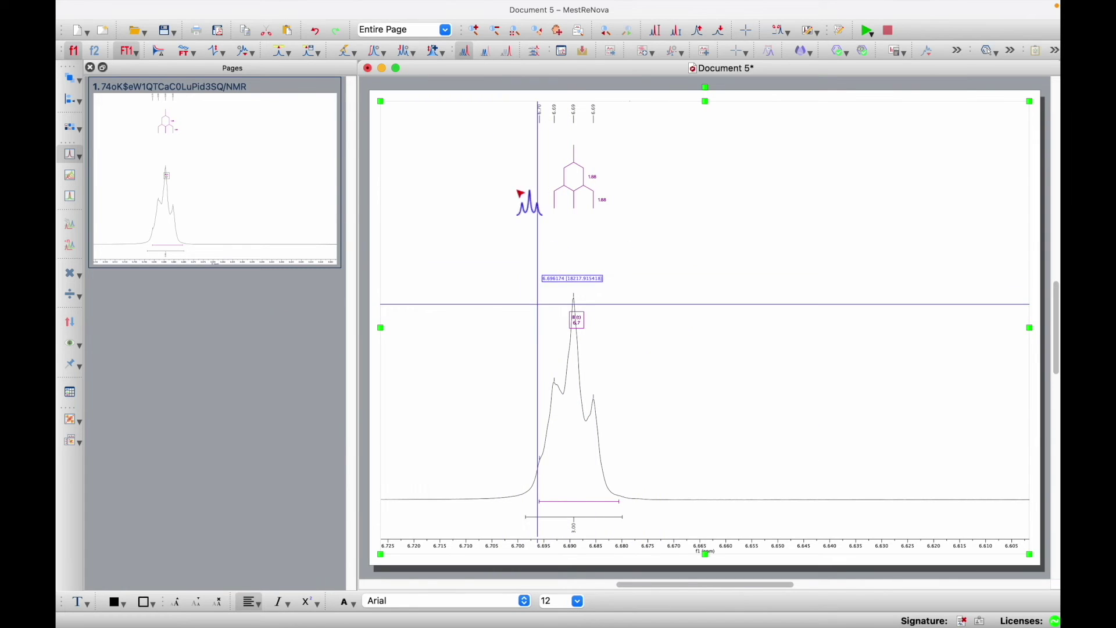
left_click(414, 53)
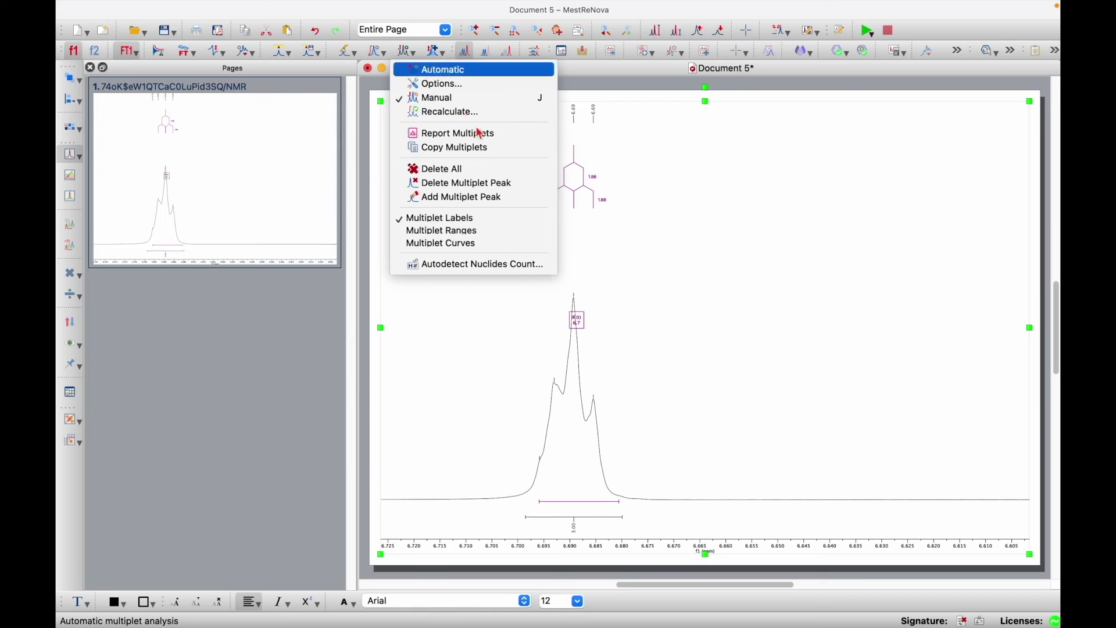
left_click(488, 199)
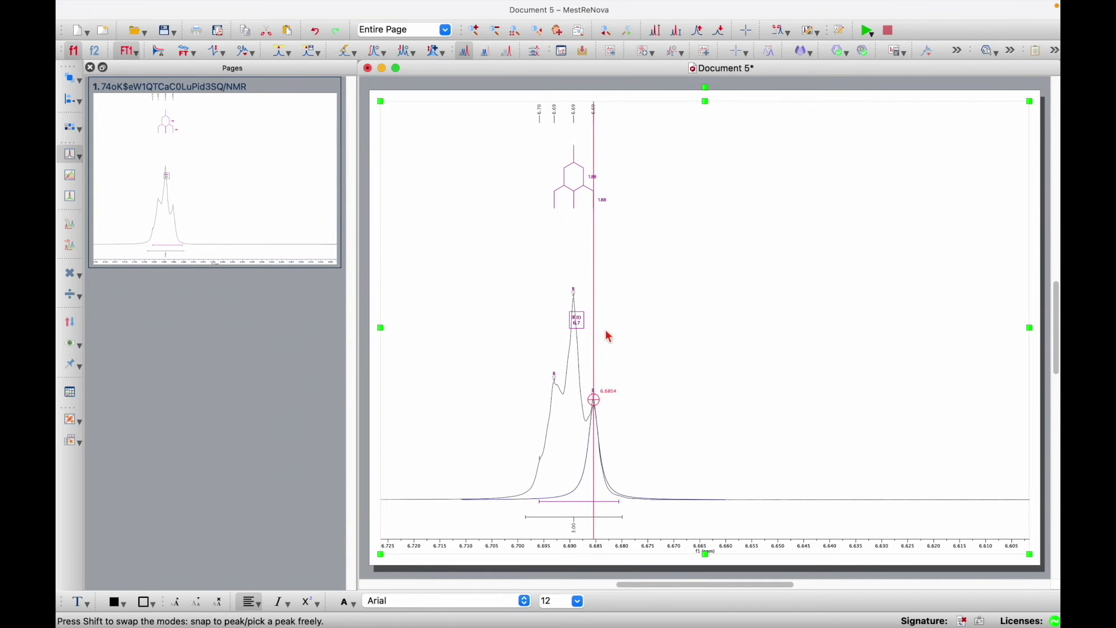
left_click(597, 401)
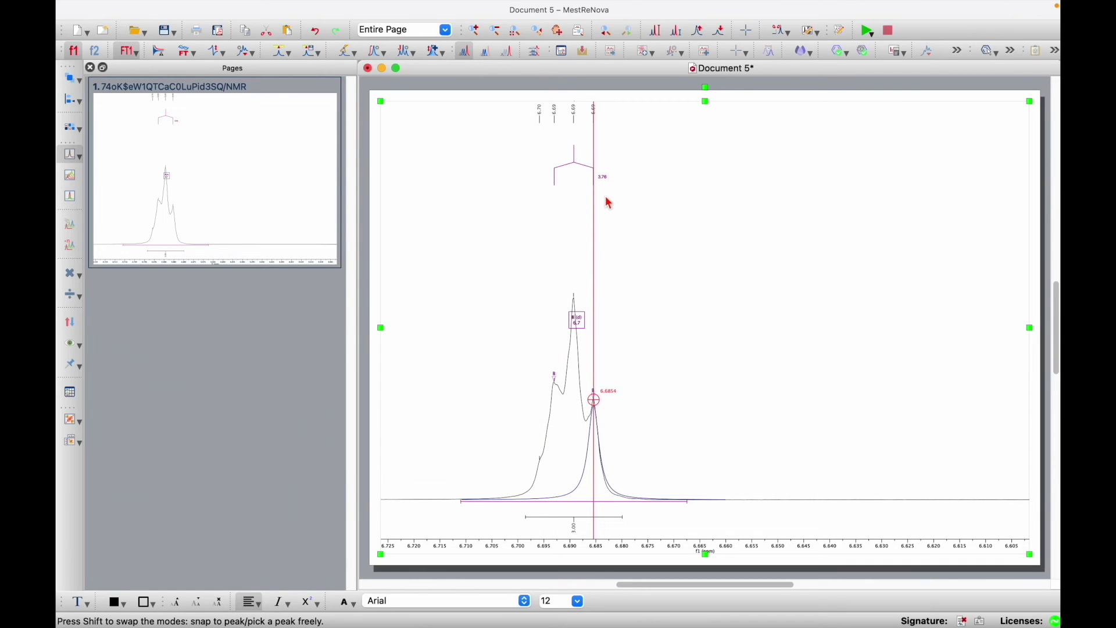
key("f")
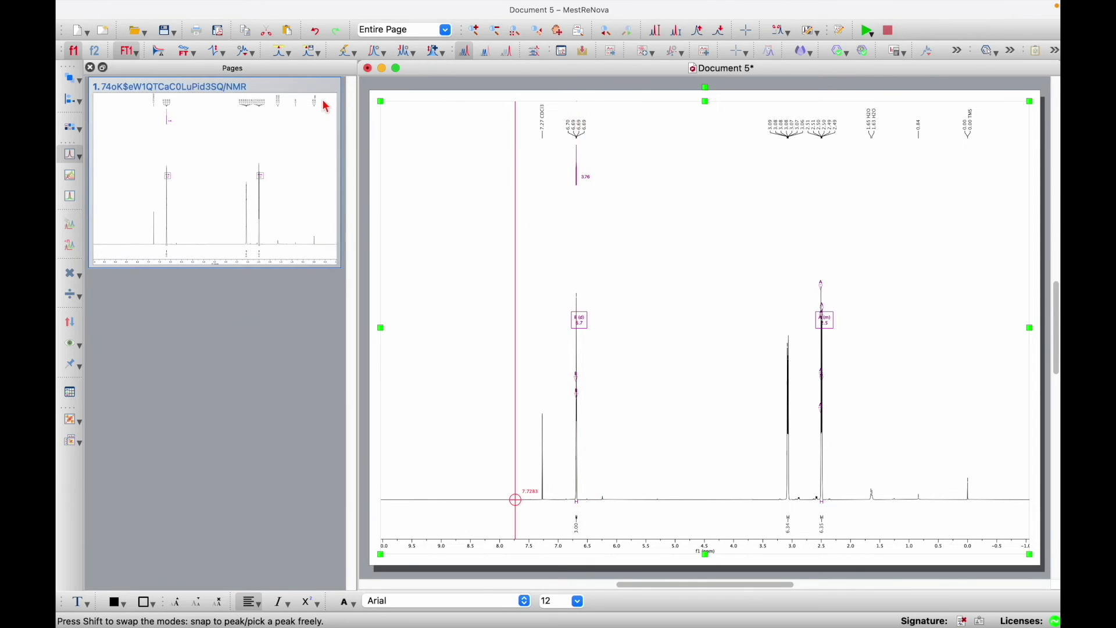
Step: Export the spectrum as a PDF named Document 5 to the Desktop
mouse_move(115, 8)
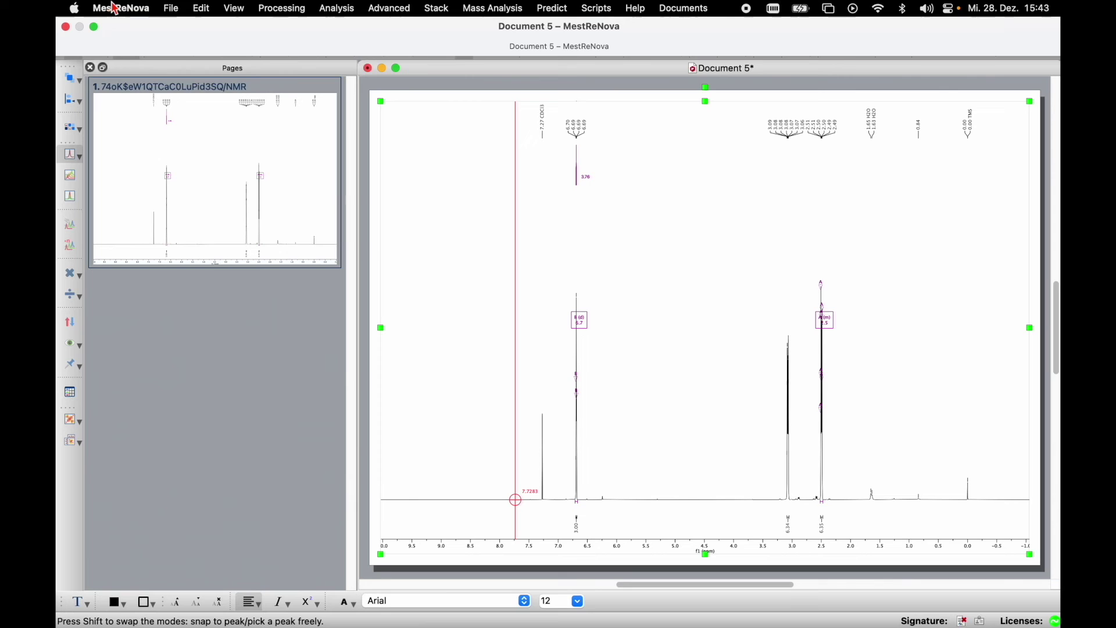
left_click(172, 9)
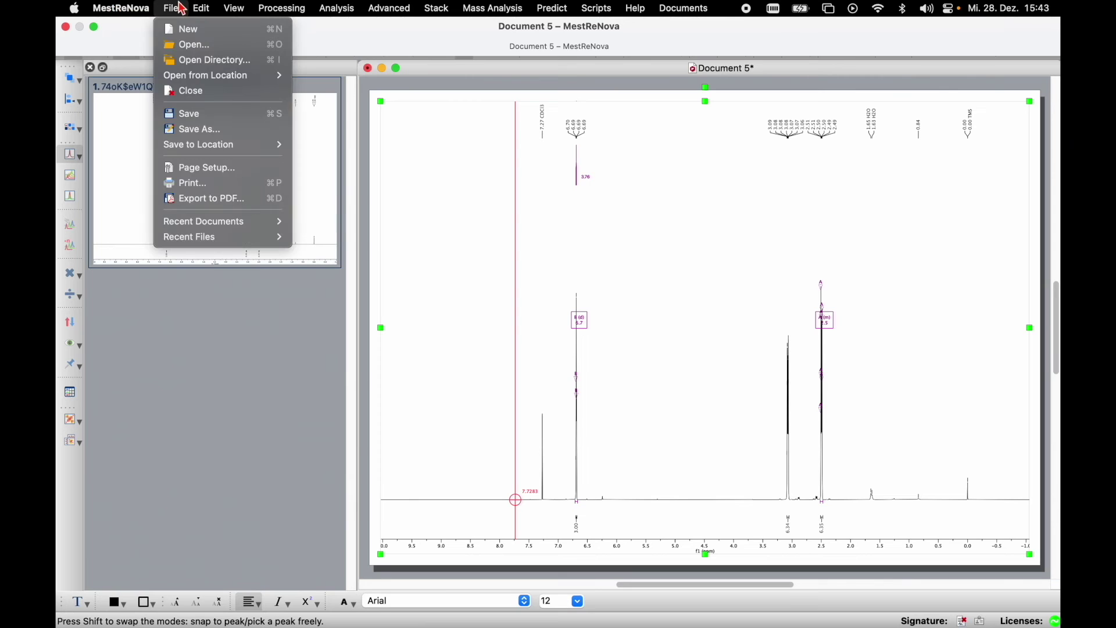
left_click(215, 203)
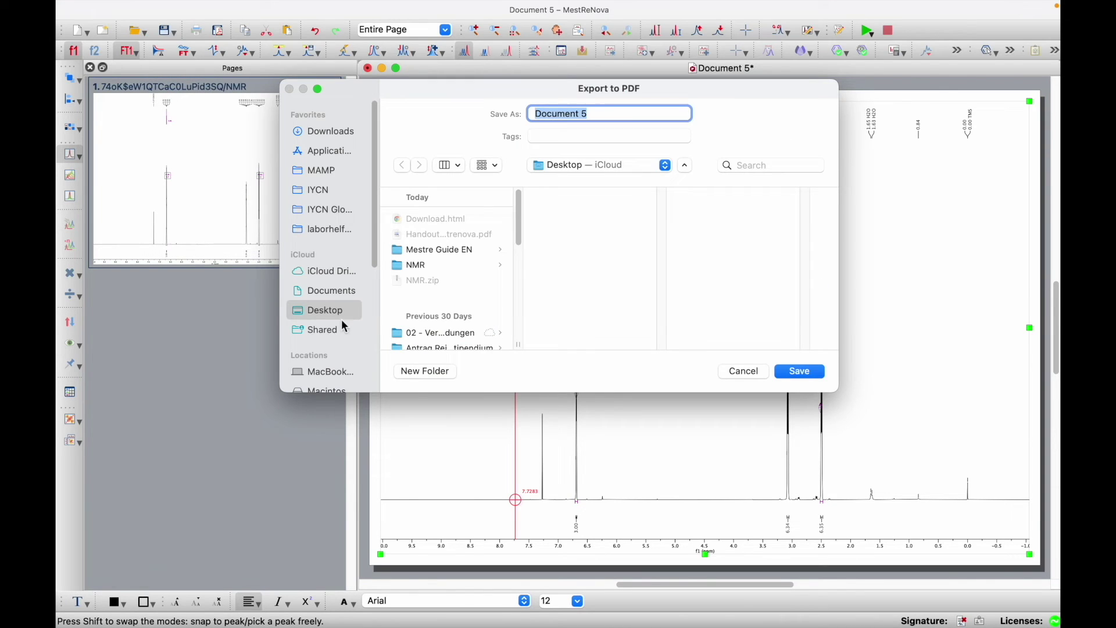
left_click(820, 375)
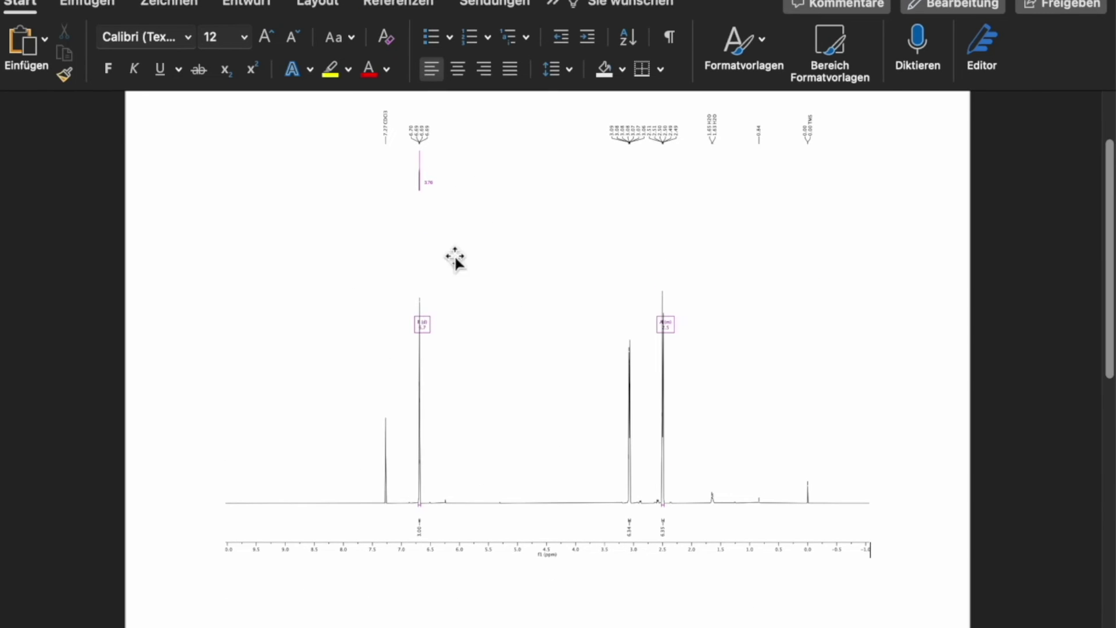
Step: Switch to Word and examine the multiplet label near 6.7 ppm in the pasted spectrum
scroll(407, 325, "up", 5)
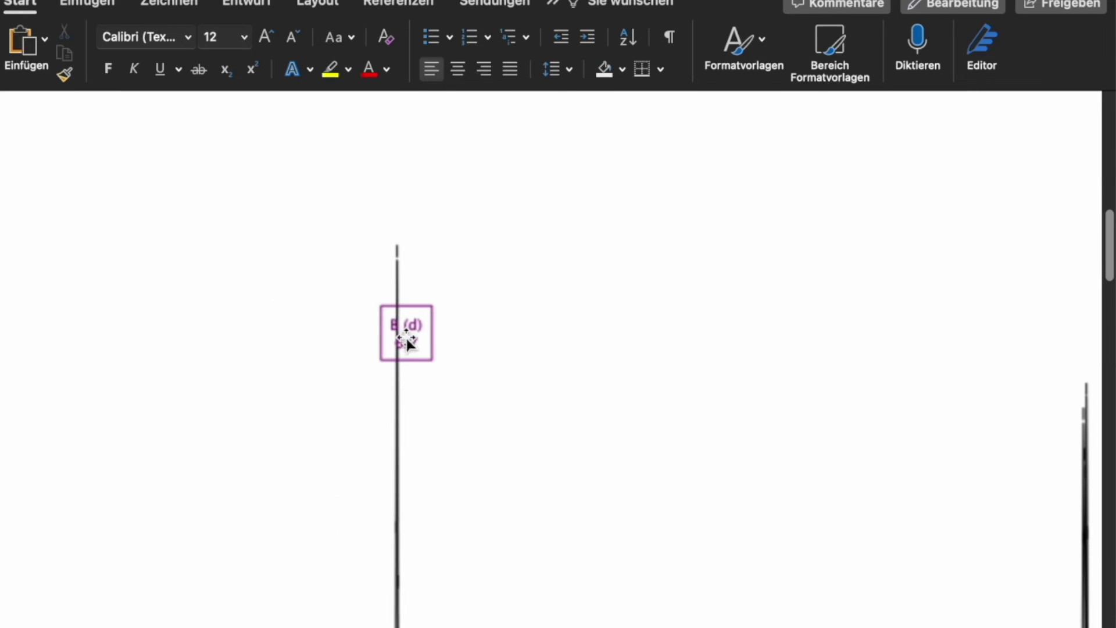
scroll(429, 347, "down", 5)
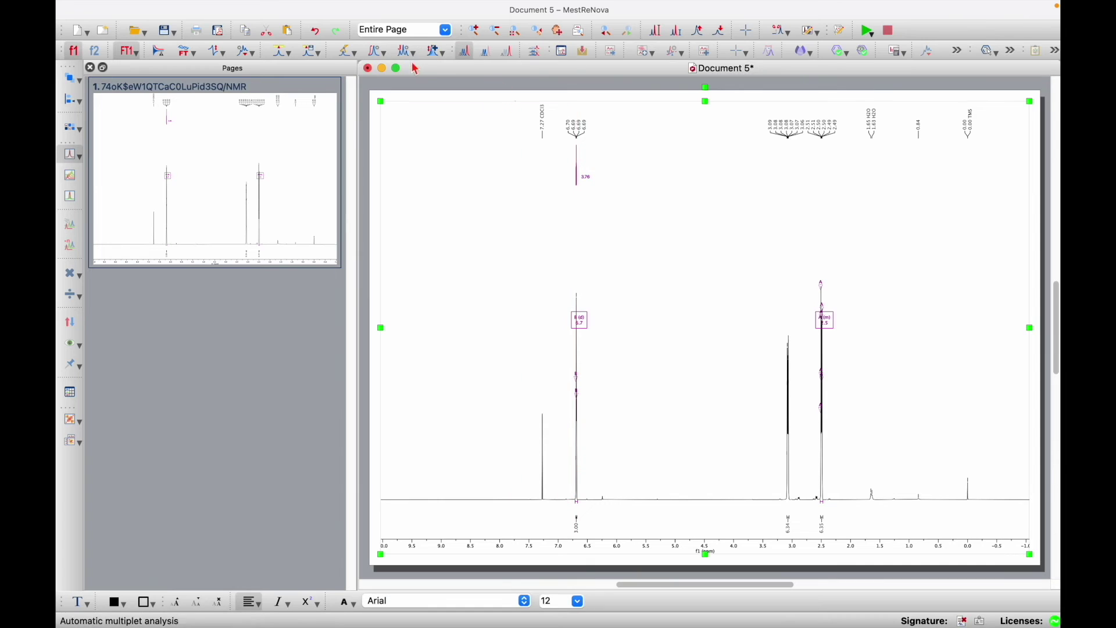
Step: Delete all multiplets from the spectrum in MestReNova and check the spectrum picture in the Word document
left_click(415, 54)
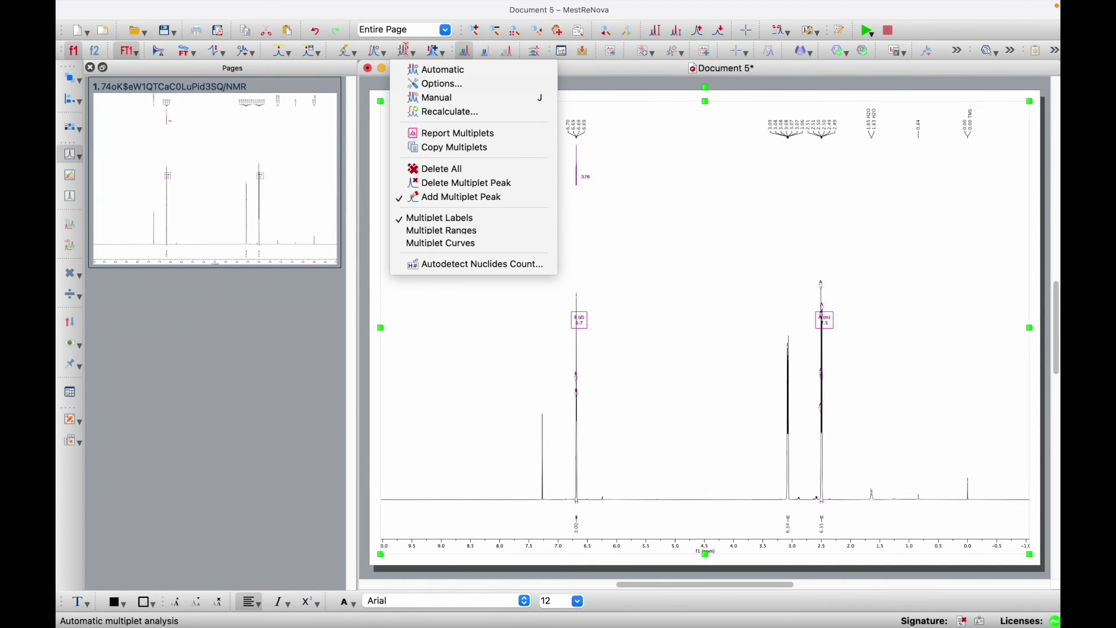
left_click(457, 176)
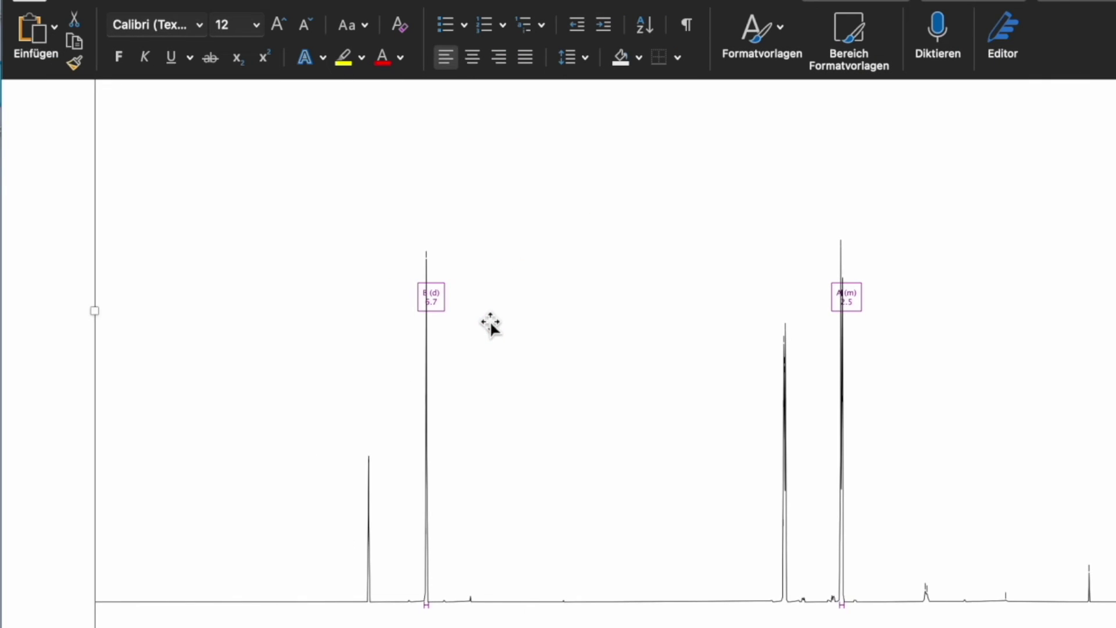
scroll(490, 324, "down", 5)
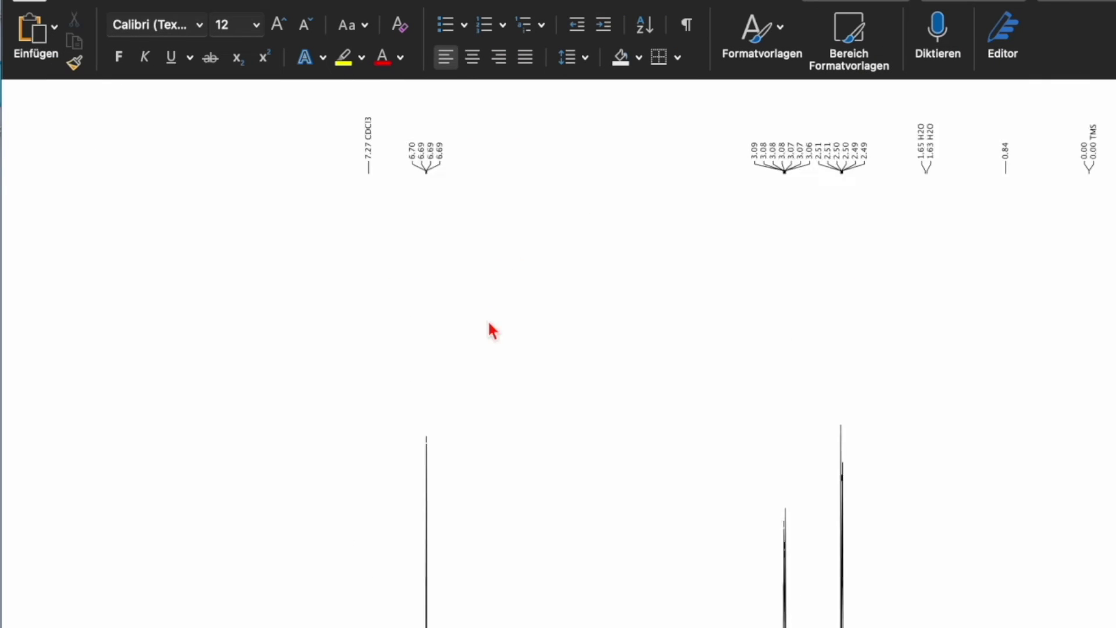
scroll(491, 334, "up", 3)
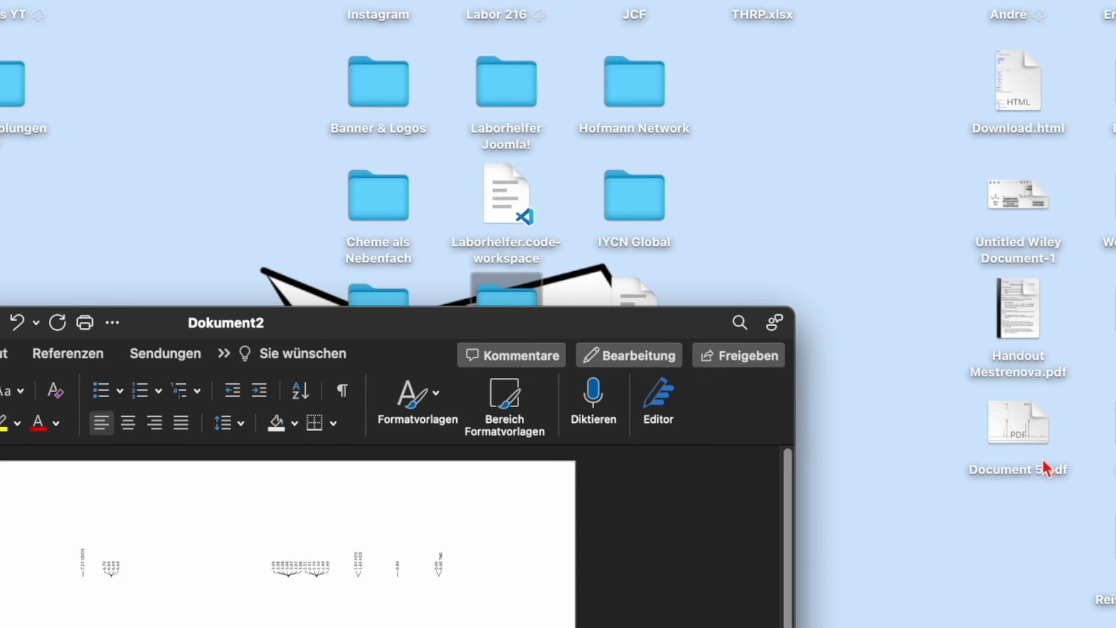
Step: Open the exported Document 5.pdf from the Desktop in Preview
left_click(1020, 443)
key("super+o")
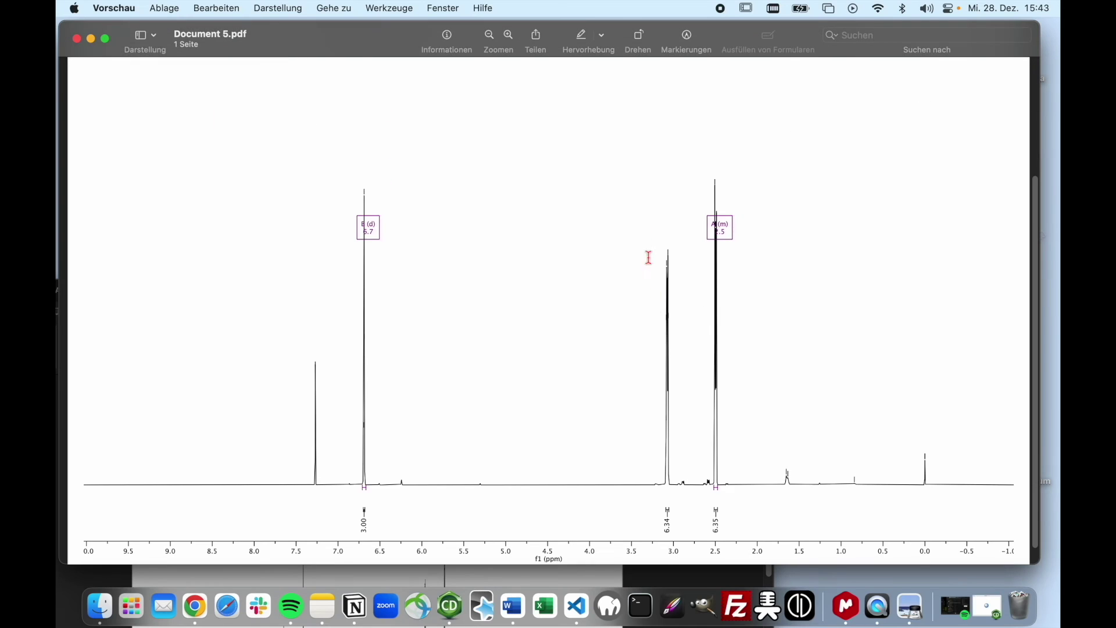
Step: Return to MestReNova, zoom the spectrum to about 8.6 to -0.7 ppm, and increase the peak intensity
key("super+Tab")
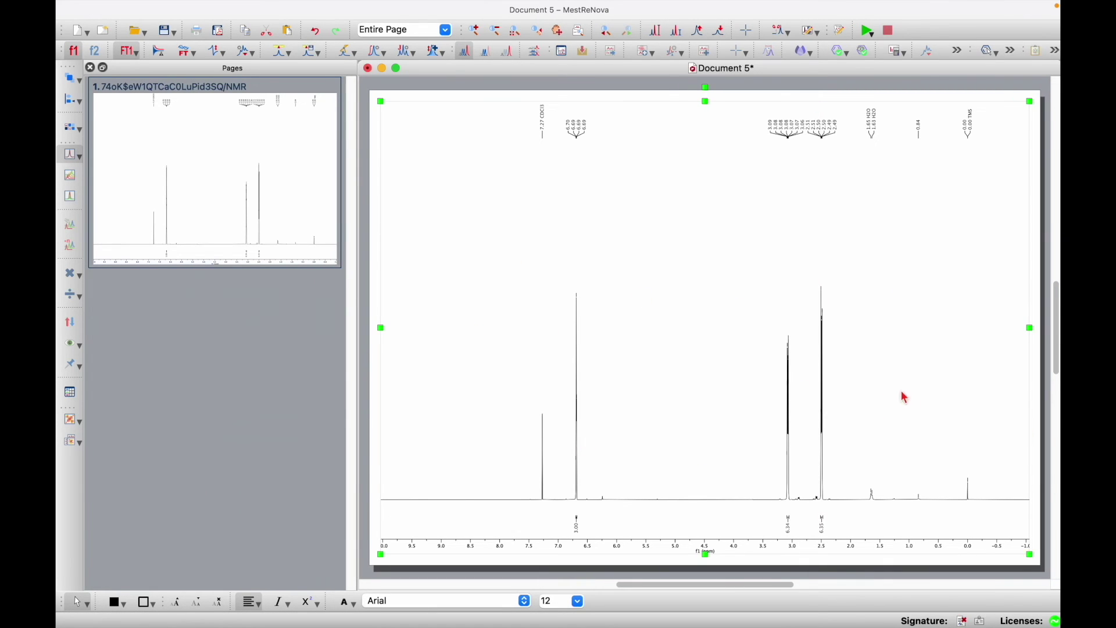
key("z")
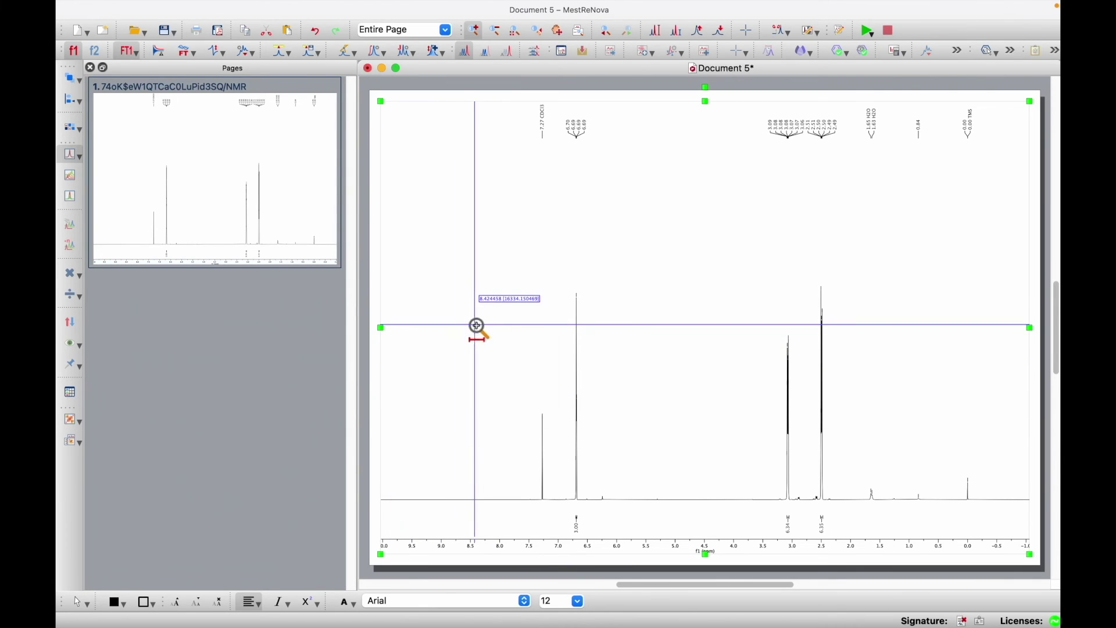
left_click_drag(461, 326, 1011, 332)
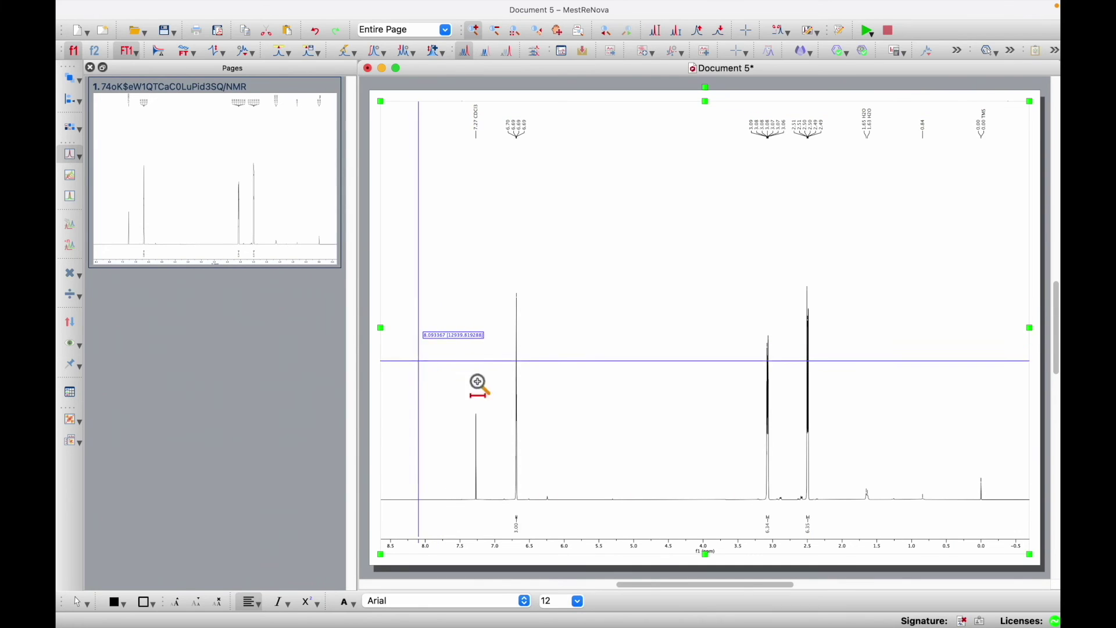
left_click(660, 35)
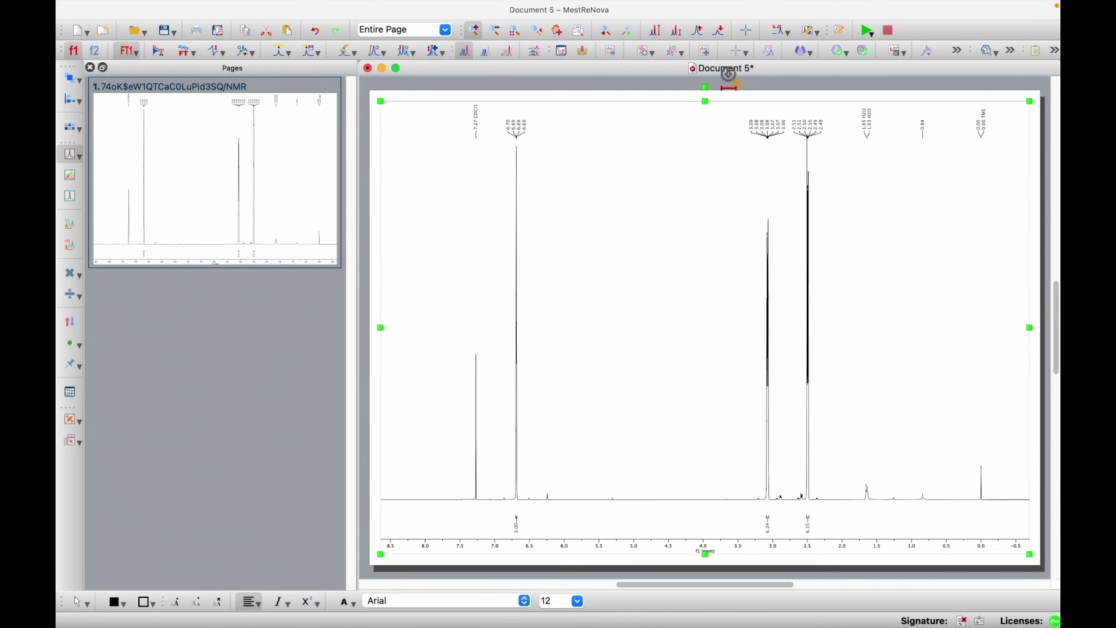
left_click(723, 35)
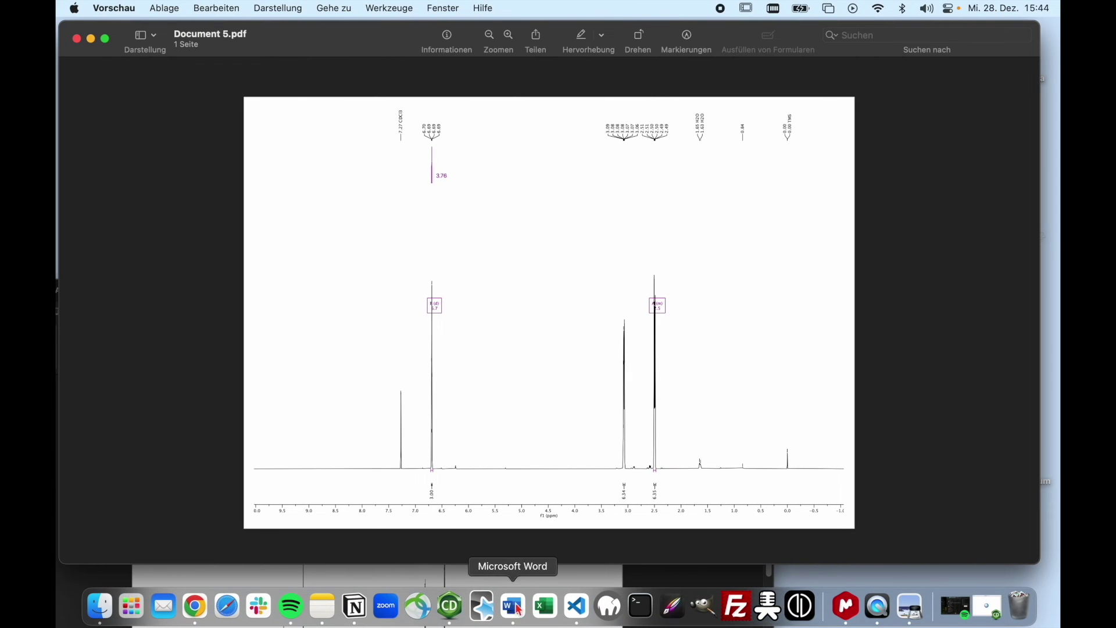
Step: Update the spectrum picture in the Word document Dokument2 with the rescaled spectrum
left_click(527, 564)
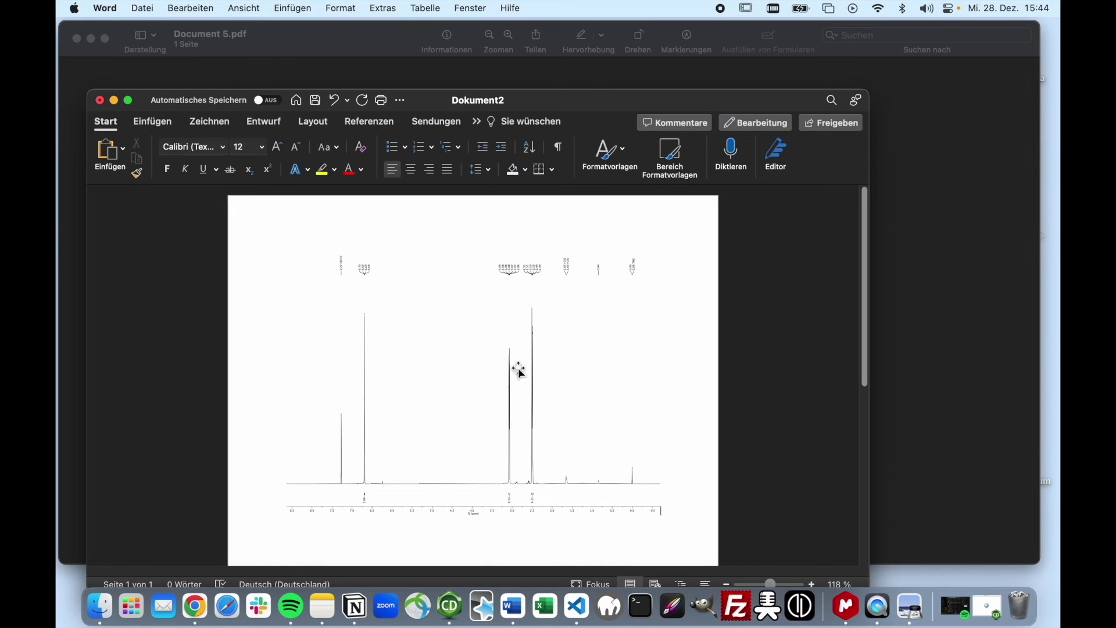
key("super+Tab")
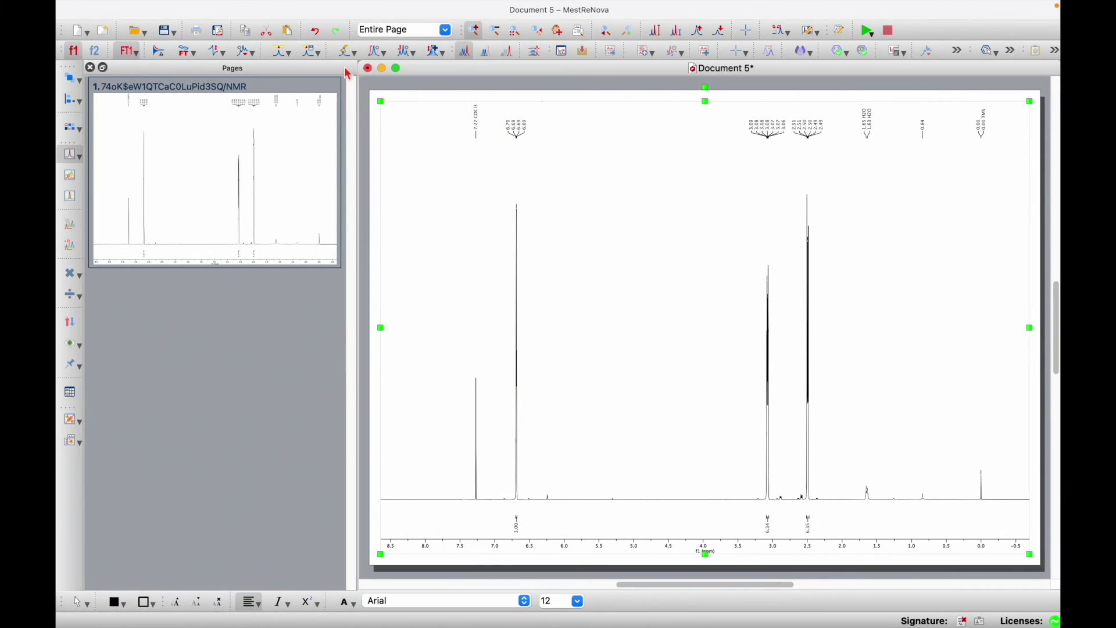
Step: Create an expansion inset of the 3.1 and 2.5 ppm signals and pan it to show about 3.7 to 1.7 ppm
left_click(583, 35)
left_click_drag(719, 187, 860, 494)
left_click(605, 239)
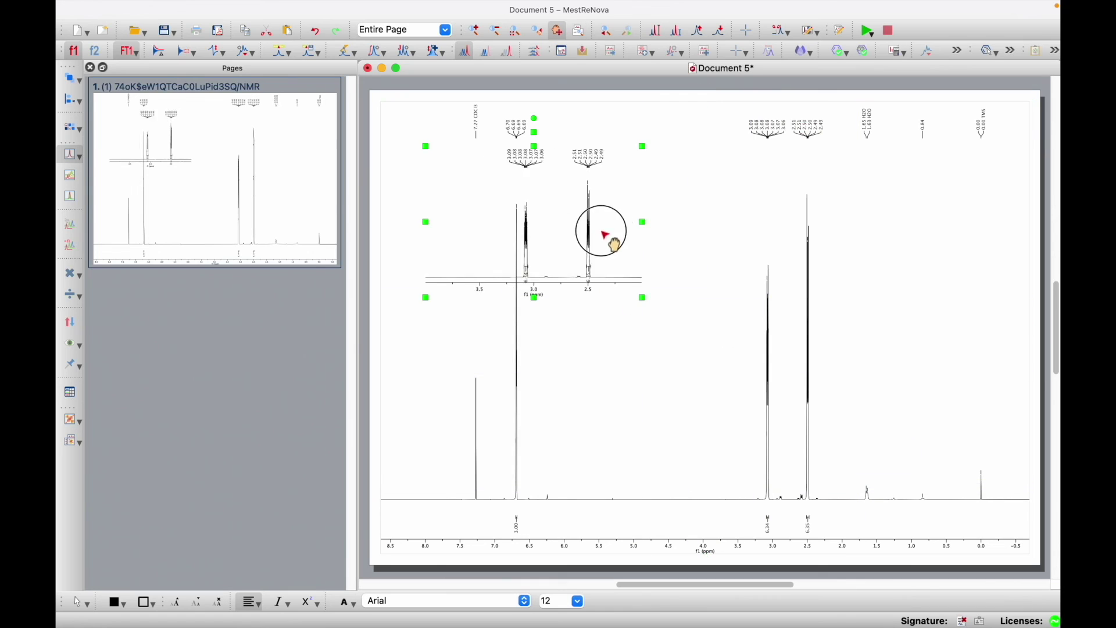
left_click_drag(504, 239, 496, 239)
left_click(732, 414)
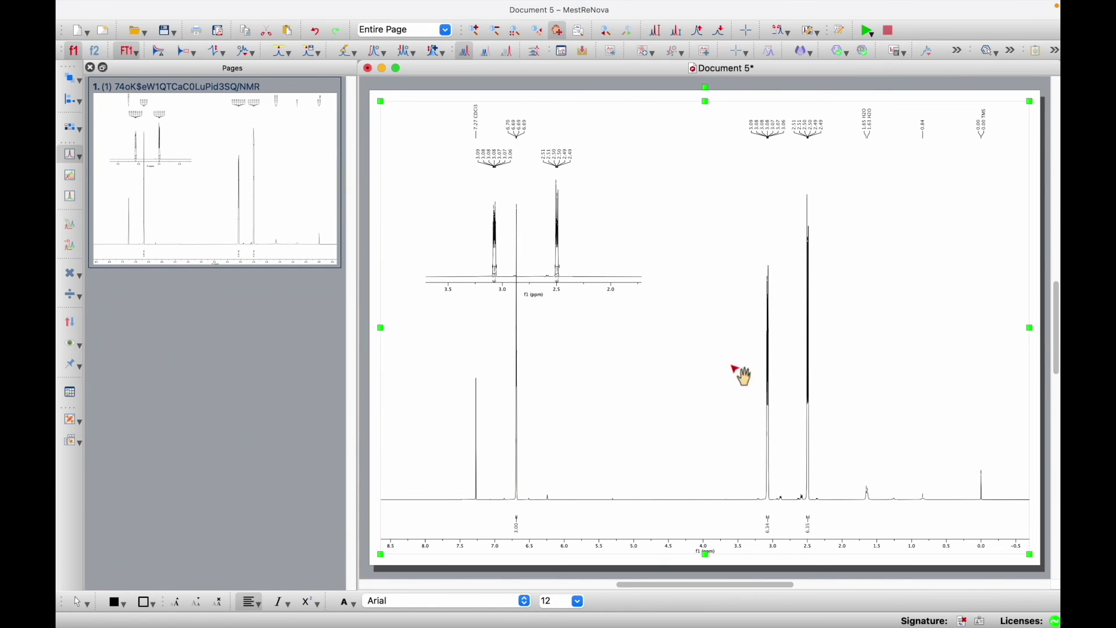
Step: Run the automatic multiplet analysis on the main spectrum
left_click(542, 56)
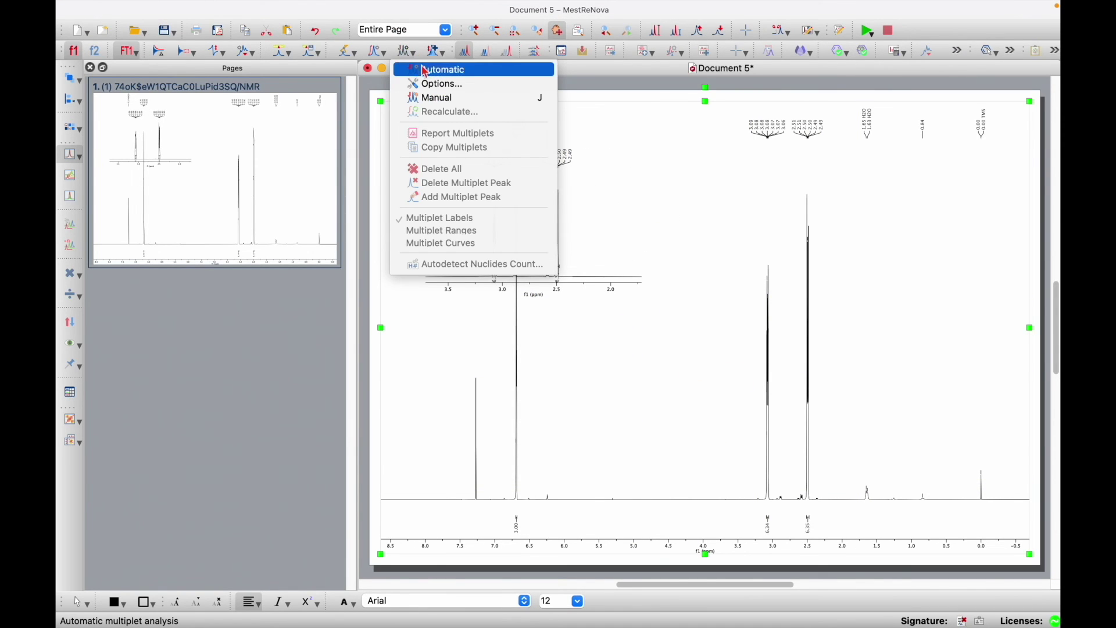
left_click(427, 70)
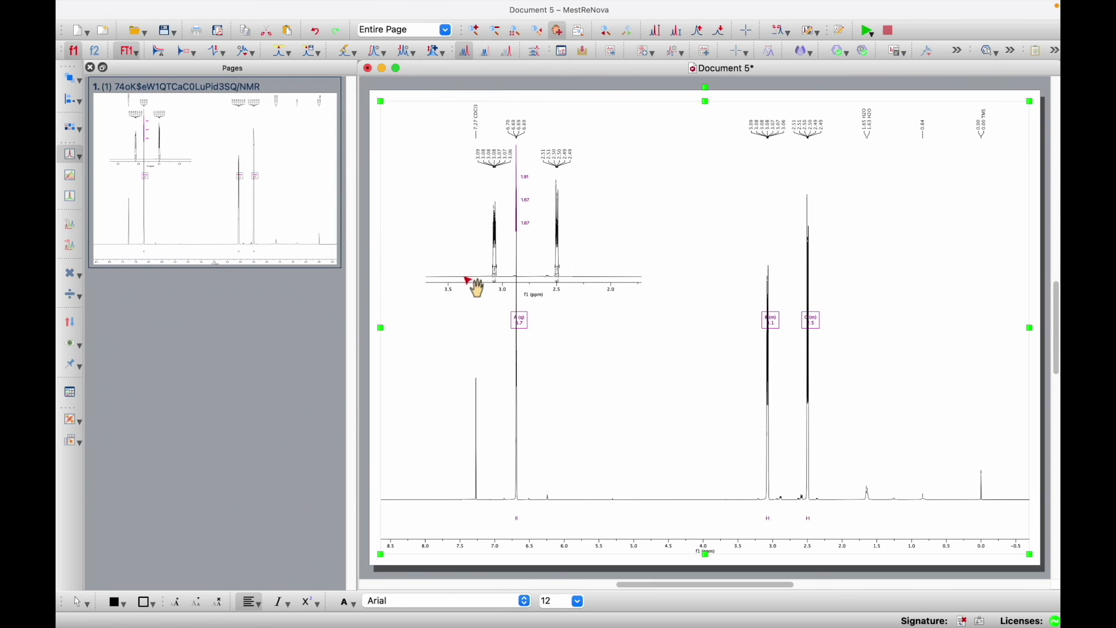
Step: Show the NMR tables Multiplets and Peaks
mouse_move(205, 8)
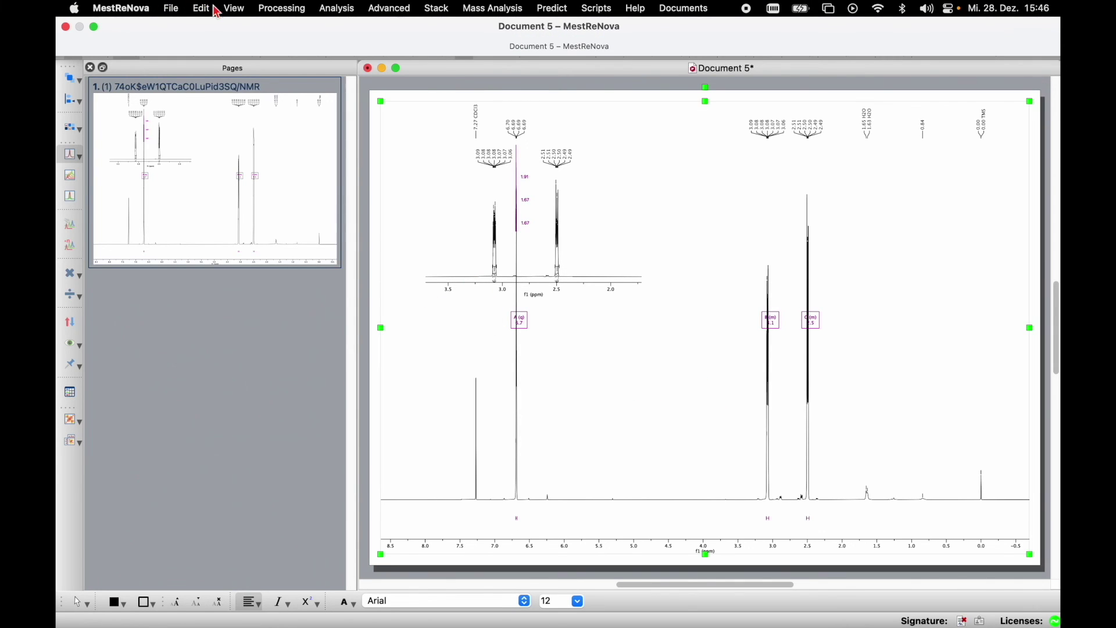
left_click(235, 9)
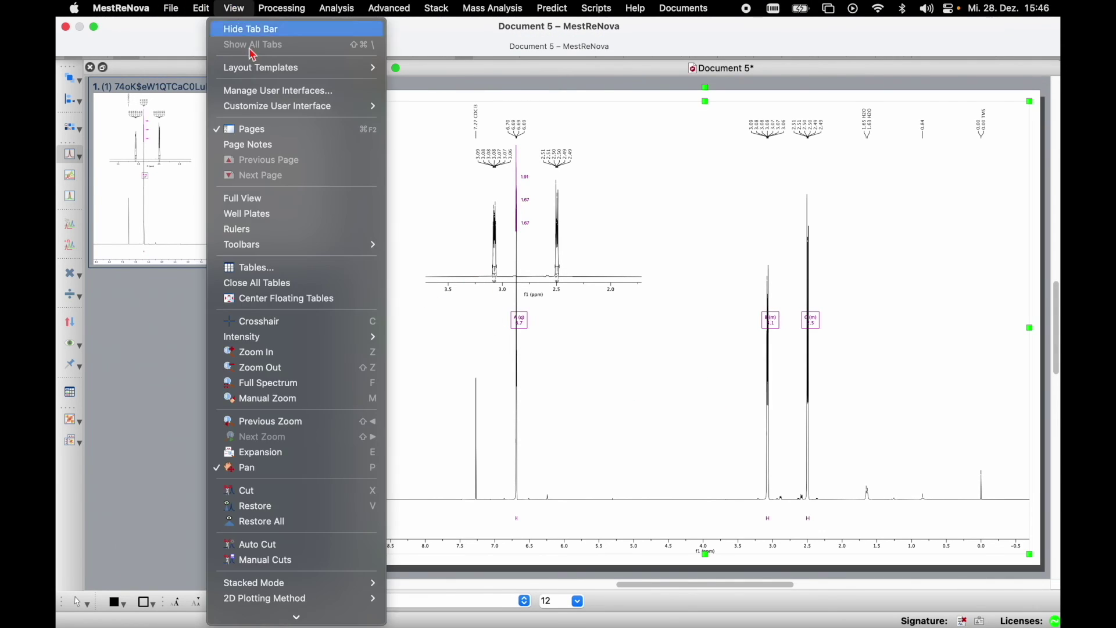
left_click(276, 276)
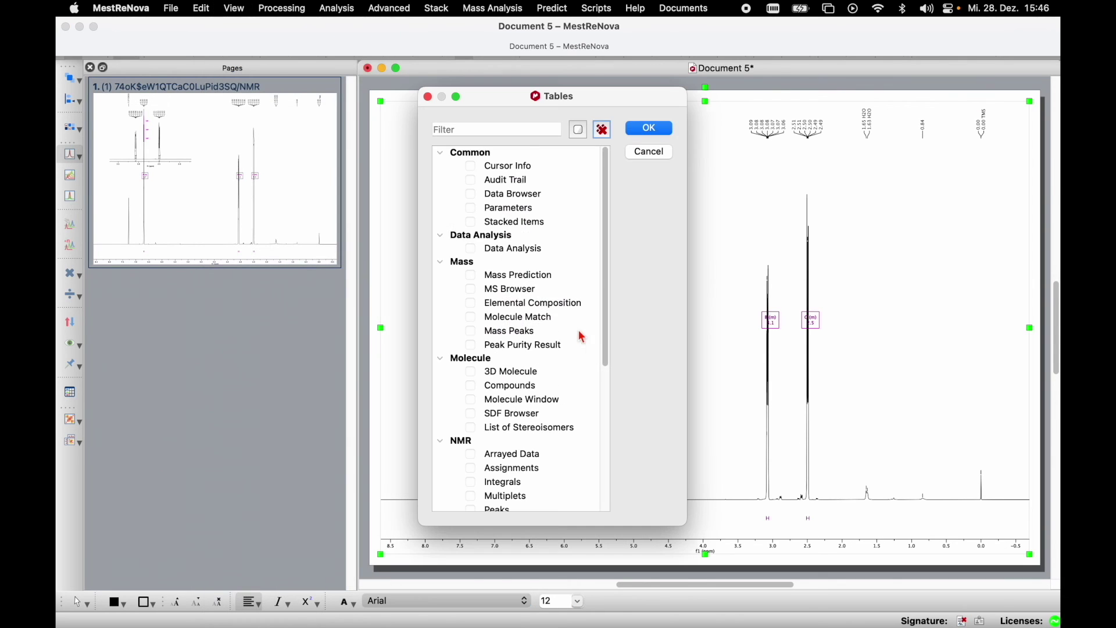
scroll(545, 353, "down", 8)
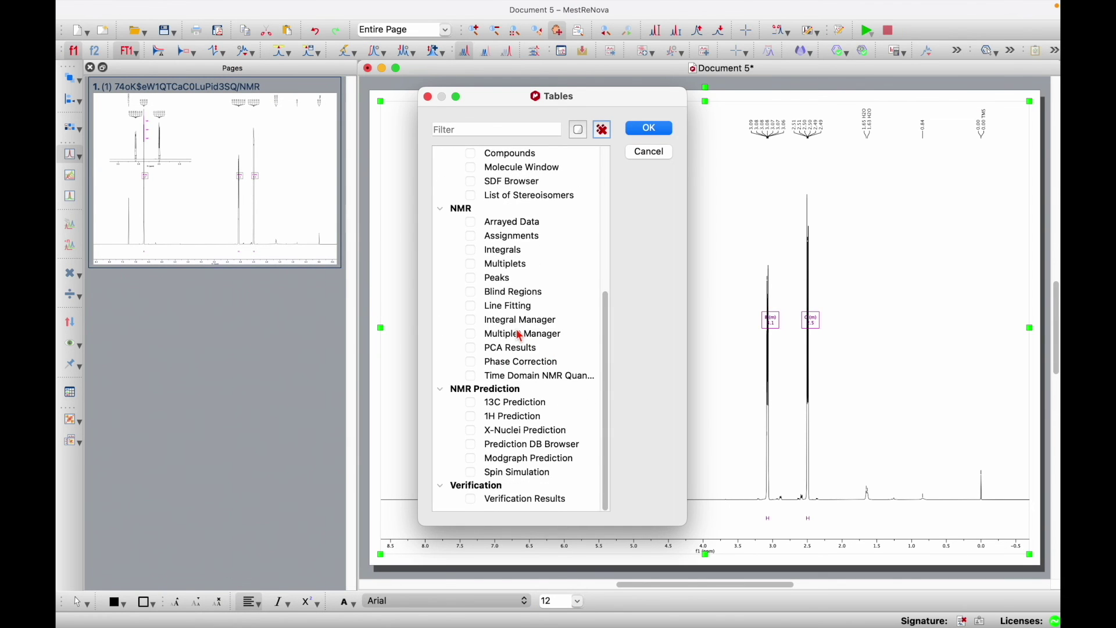
scroll(521, 336, "up", 3)
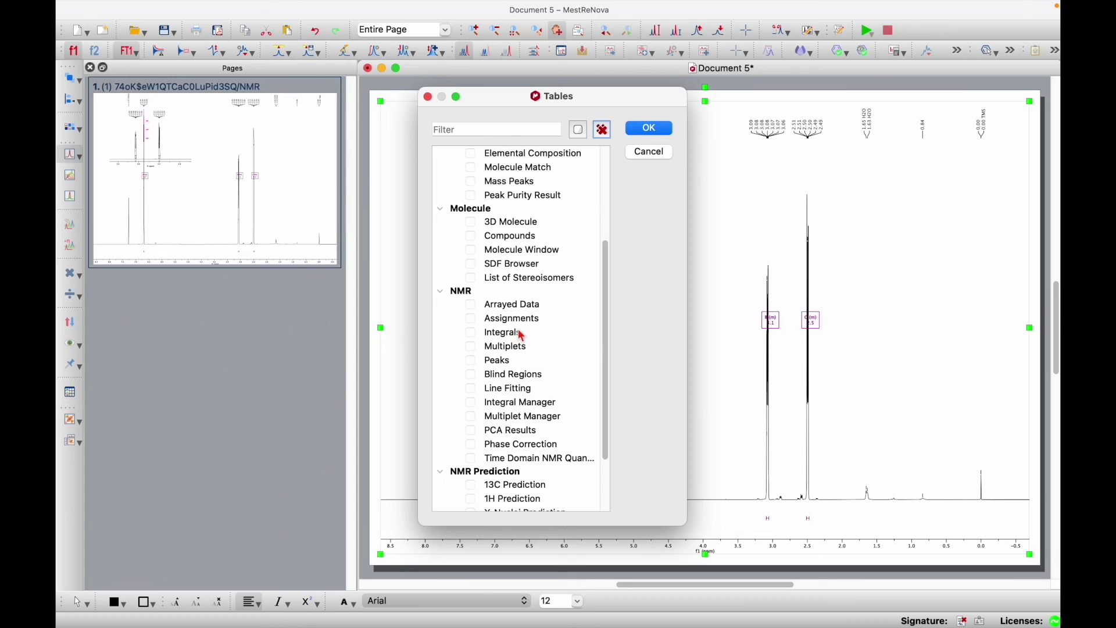
left_click(472, 347)
left_click(471, 361)
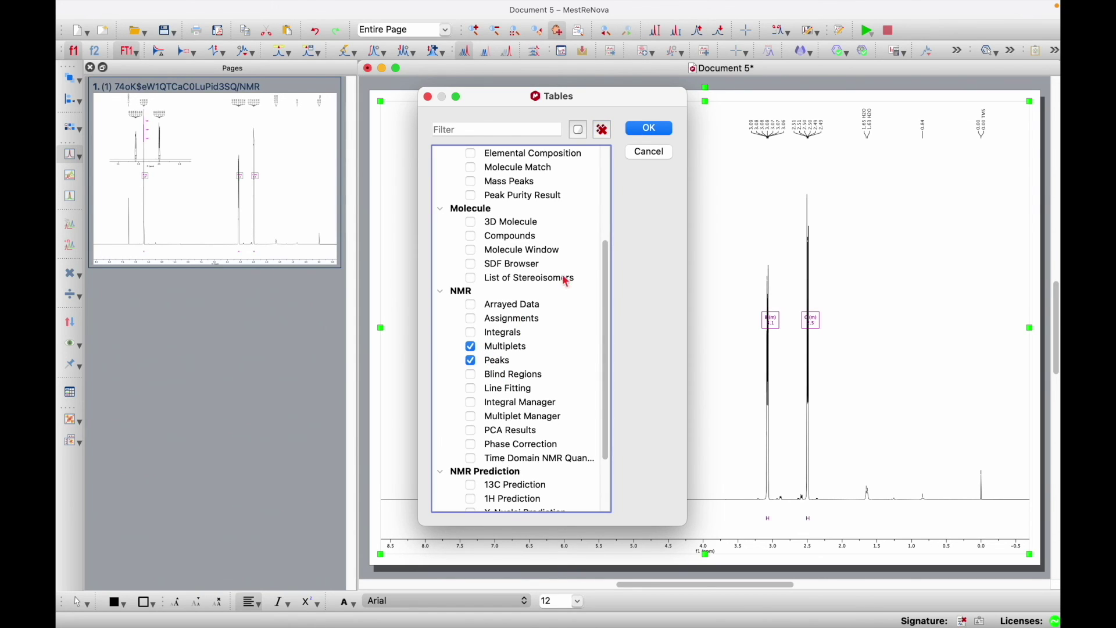
left_click(649, 128)
Step: Arrange the Multiplets and Peaks tables as separate floating windows over the spectrum
left_click(563, 323)
left_click_drag(563, 323, 374, 257)
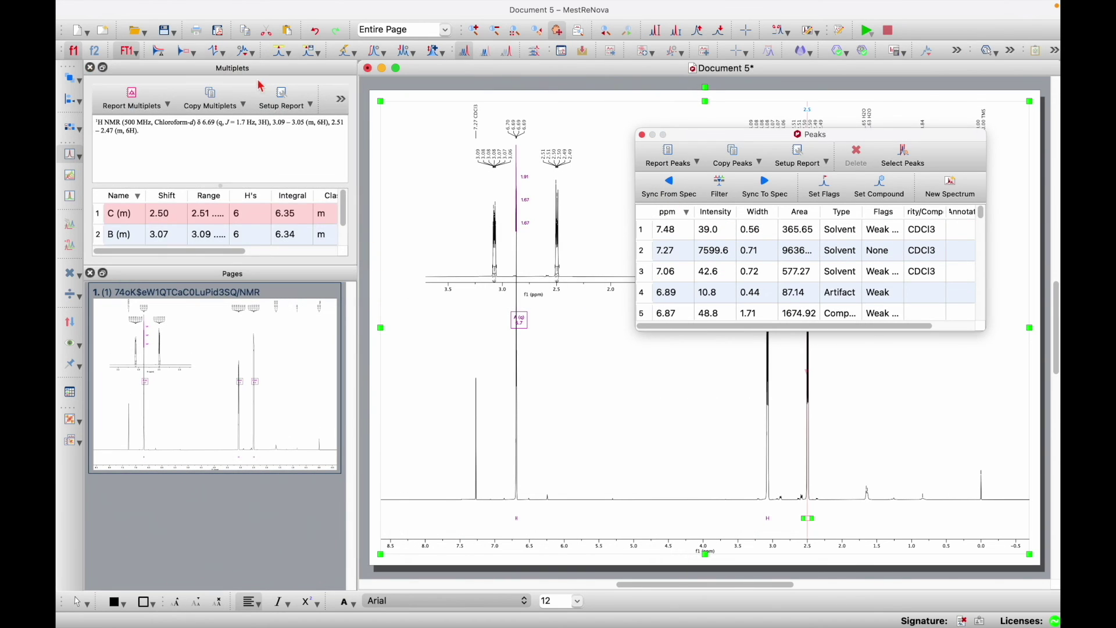
left_click_drag(260, 74, 422, 164)
scroll(430, 319, "down", 2)
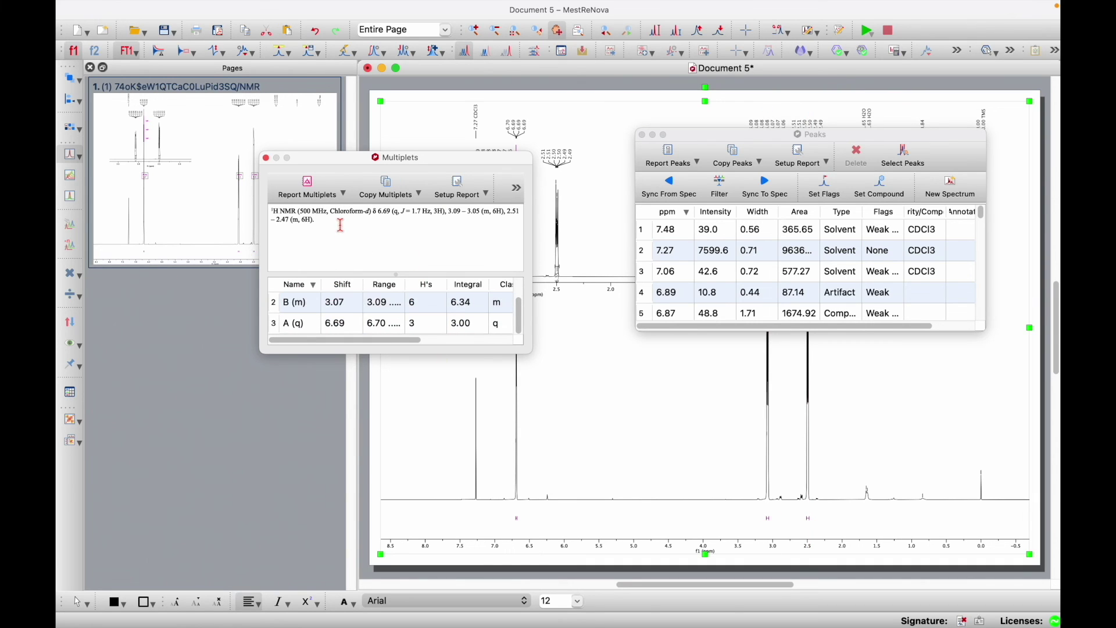
Step: Copy the multiplet report from the Multiplets table and paste it below the spectrum picture in Word
left_click_drag(323, 221, 273, 210)
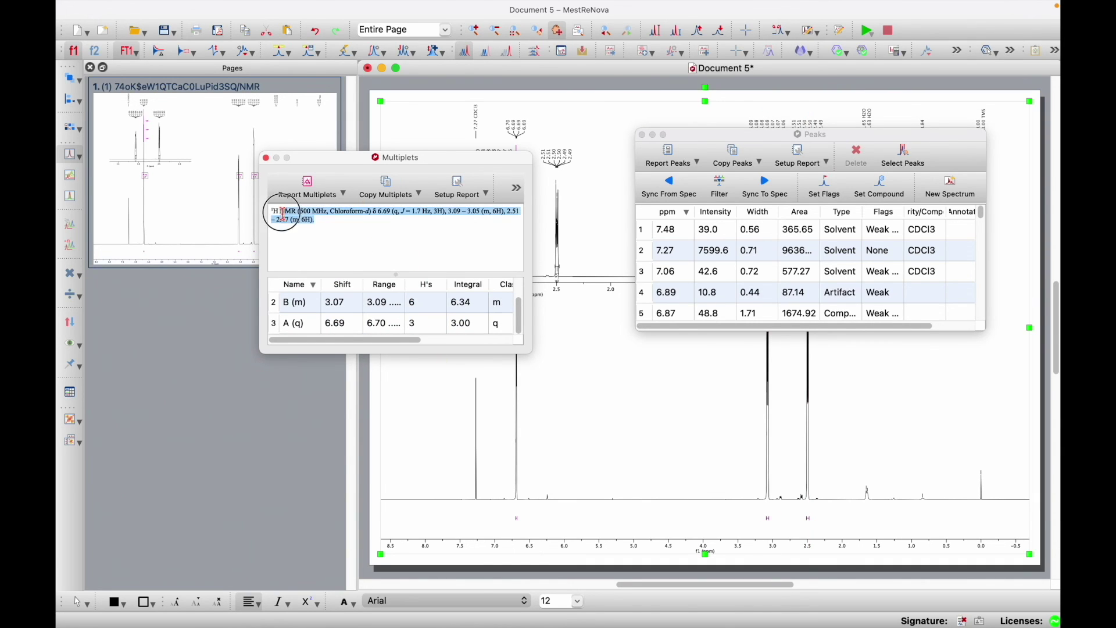
left_click(418, 195)
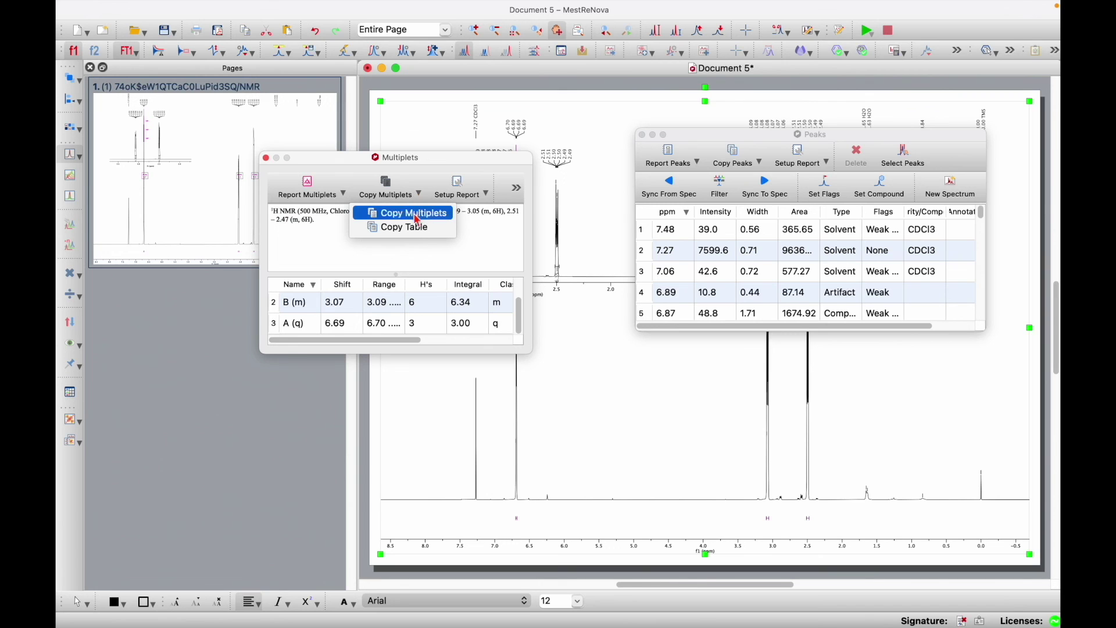
left_click(407, 214)
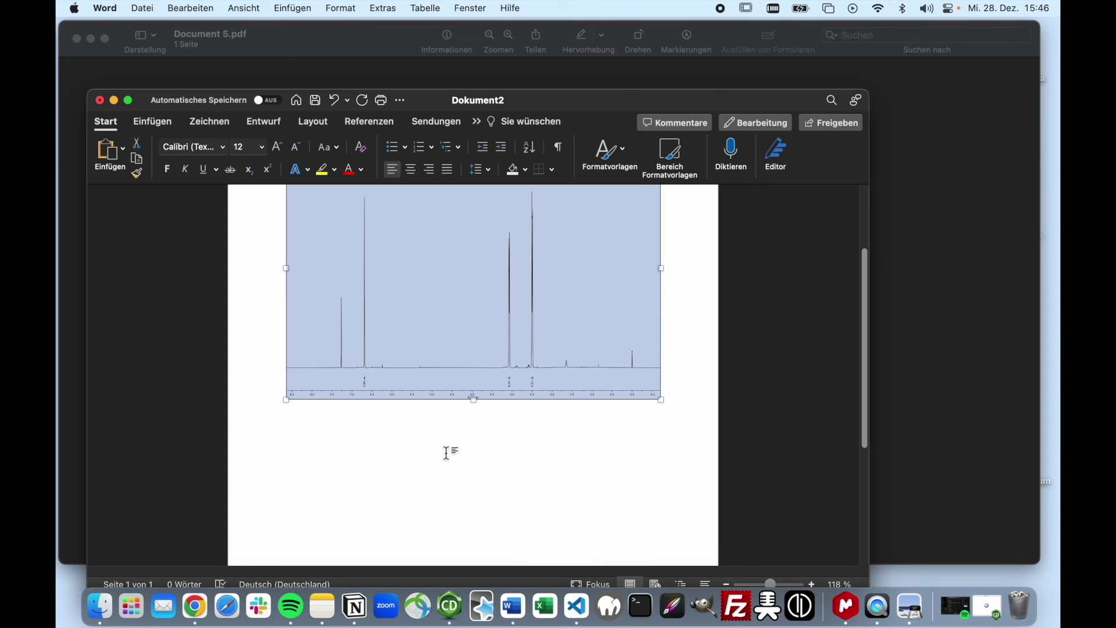
left_click(667, 398)
key("Return")
key("super+v")
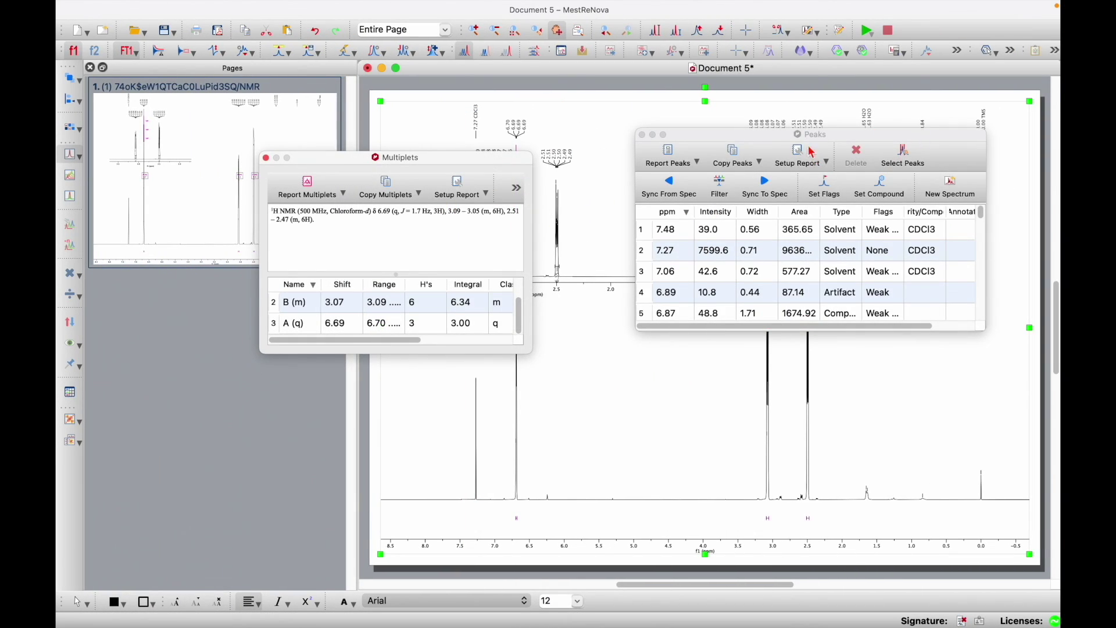
Step: Bring the Peaks table next to the Multiplets table in MestReNova and copy its contents as a table
left_click_drag(809, 133, 692, 149)
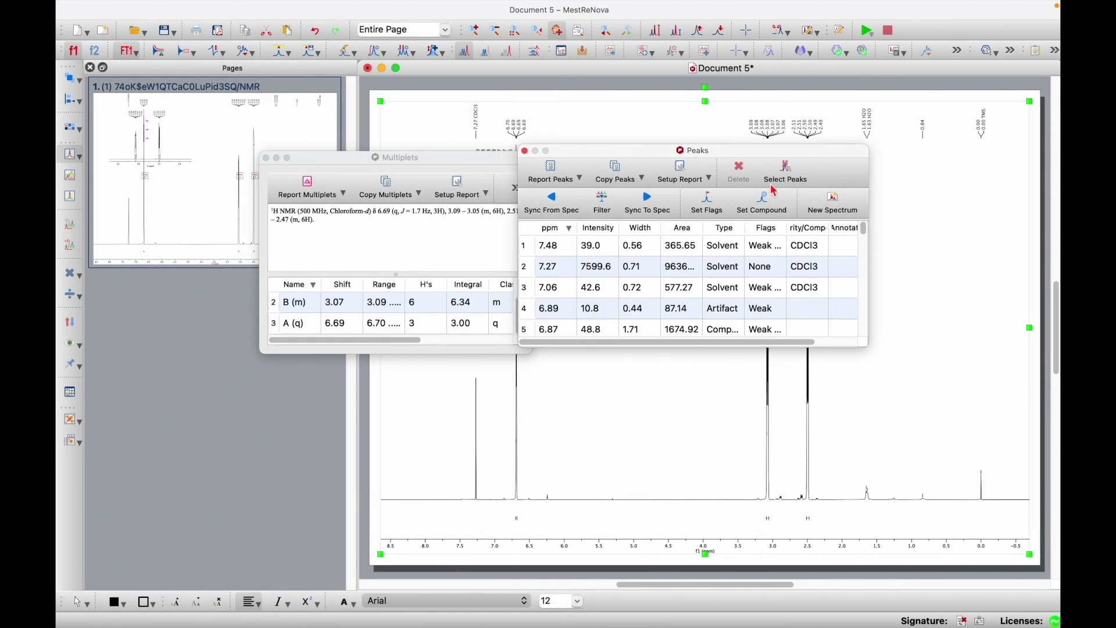
left_click(640, 180)
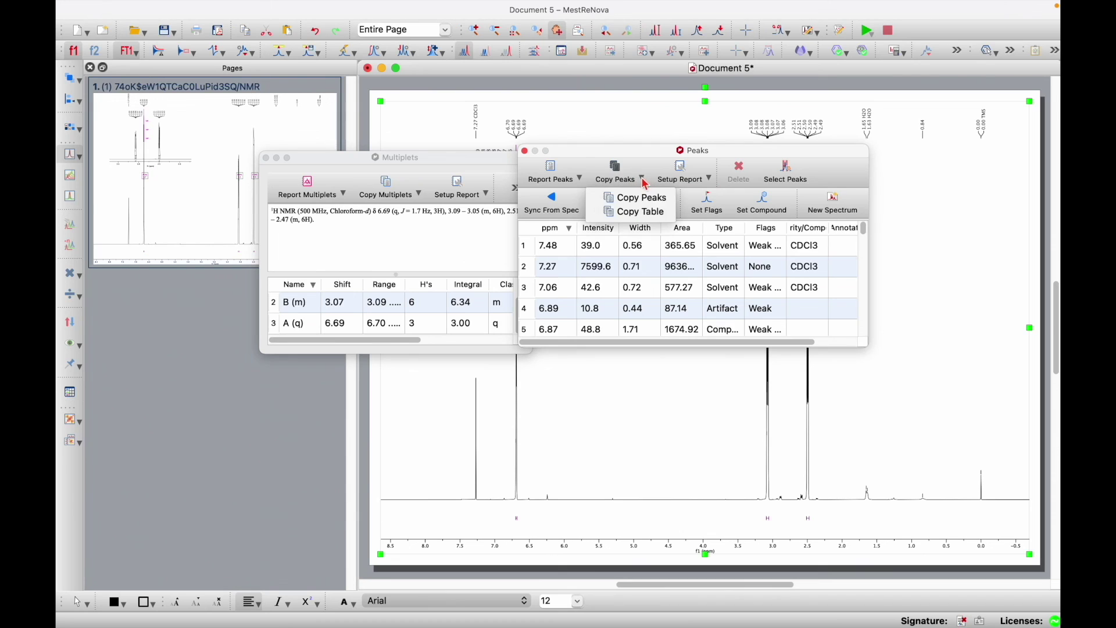
left_click(646, 212)
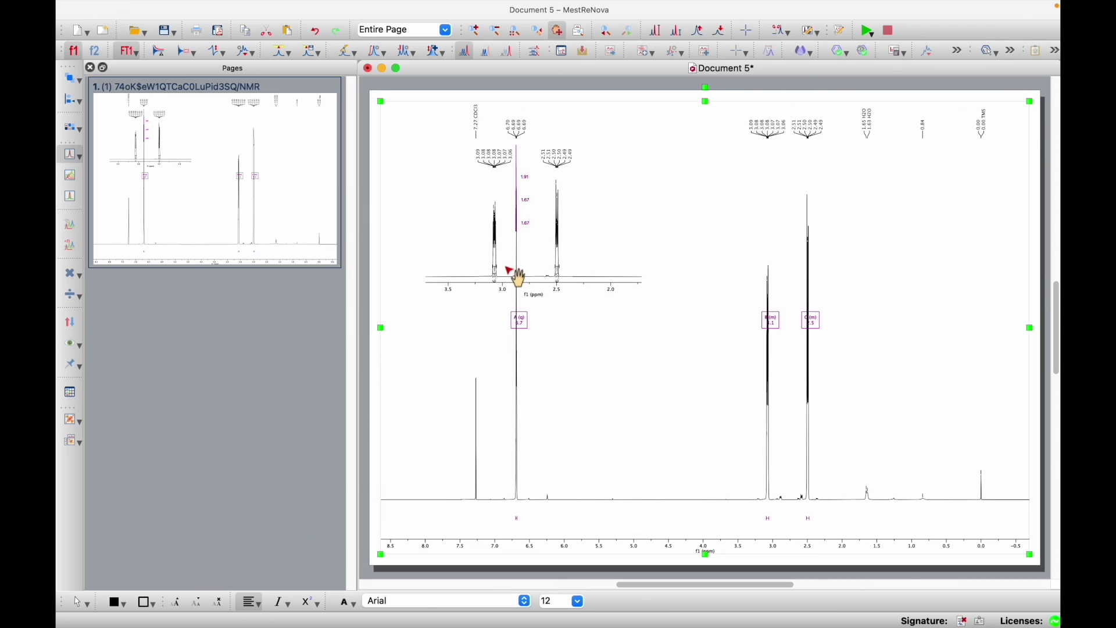